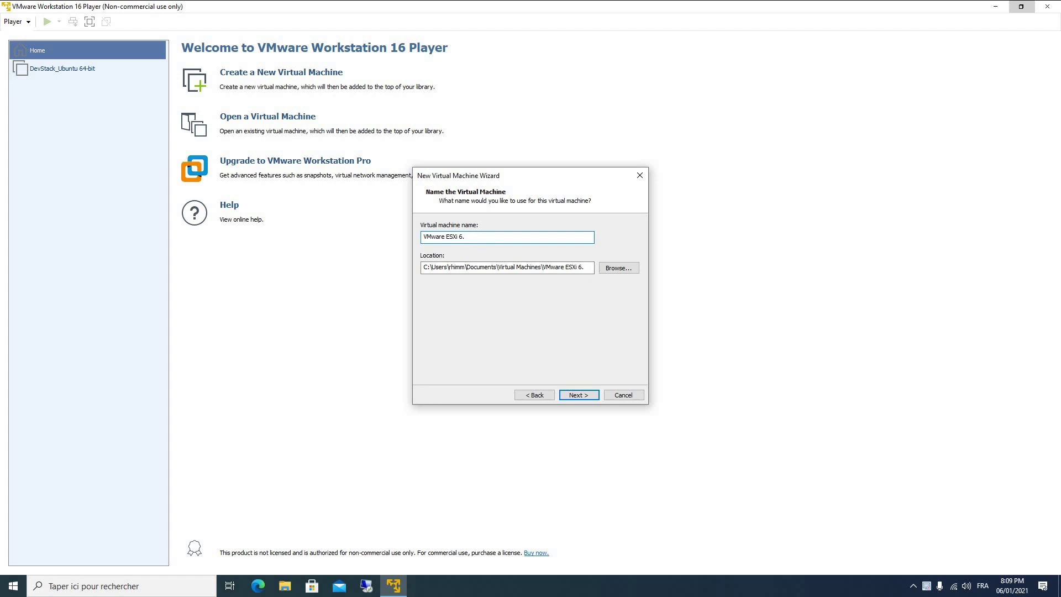
Store the 40 GB virtual disk as a single file and bring up the VM's hardware customization.
left_click(574, 395)
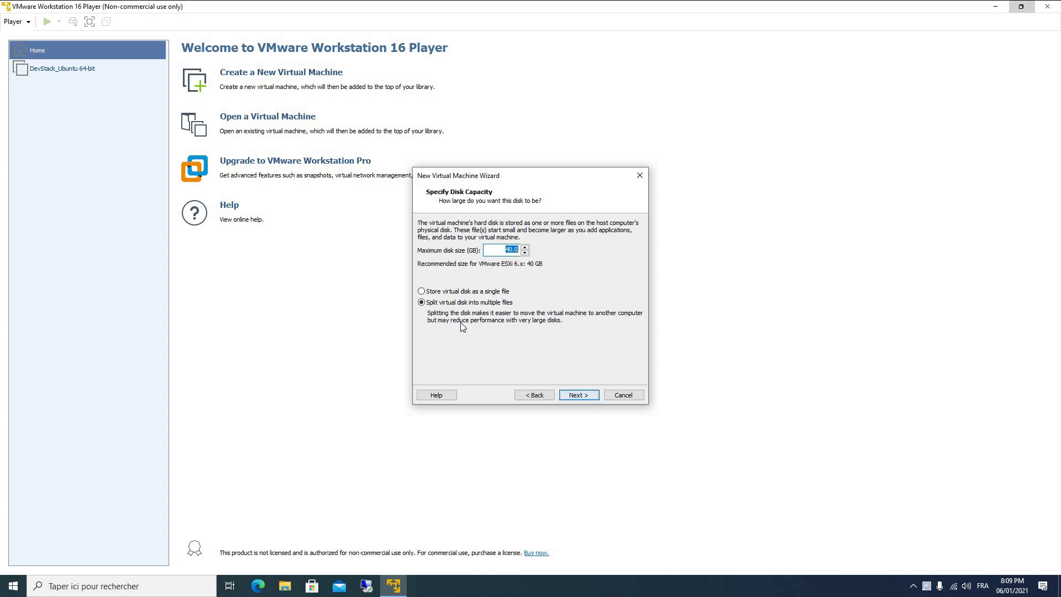
left_click(422, 291)
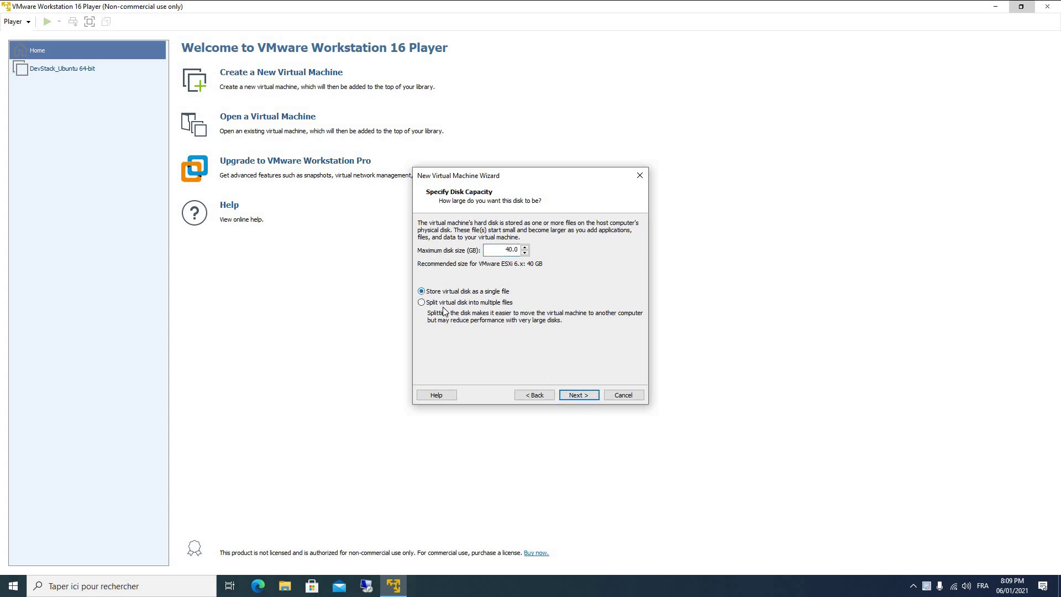
left_click(577, 395)
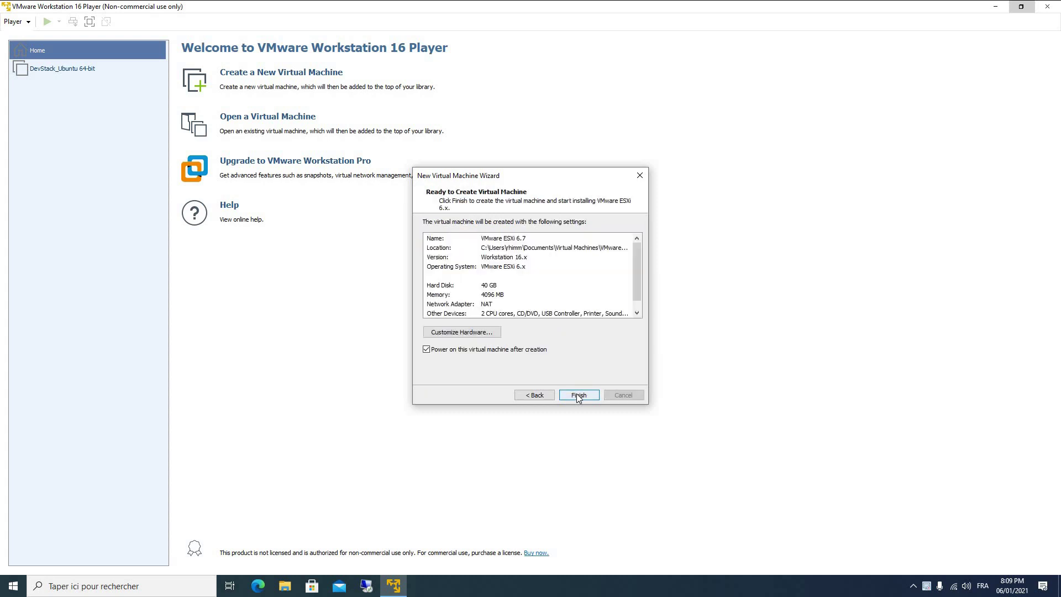
left_click(482, 334)
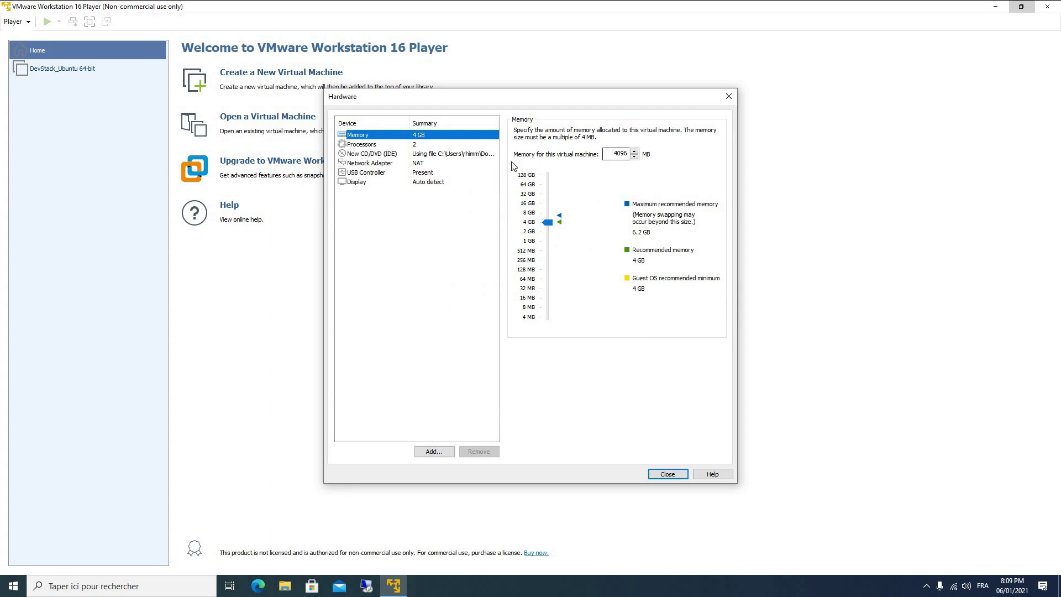
Review processor, network, USB and display settings, then finish and power on the ESXi 6.7 VM.
left_click(394, 148)
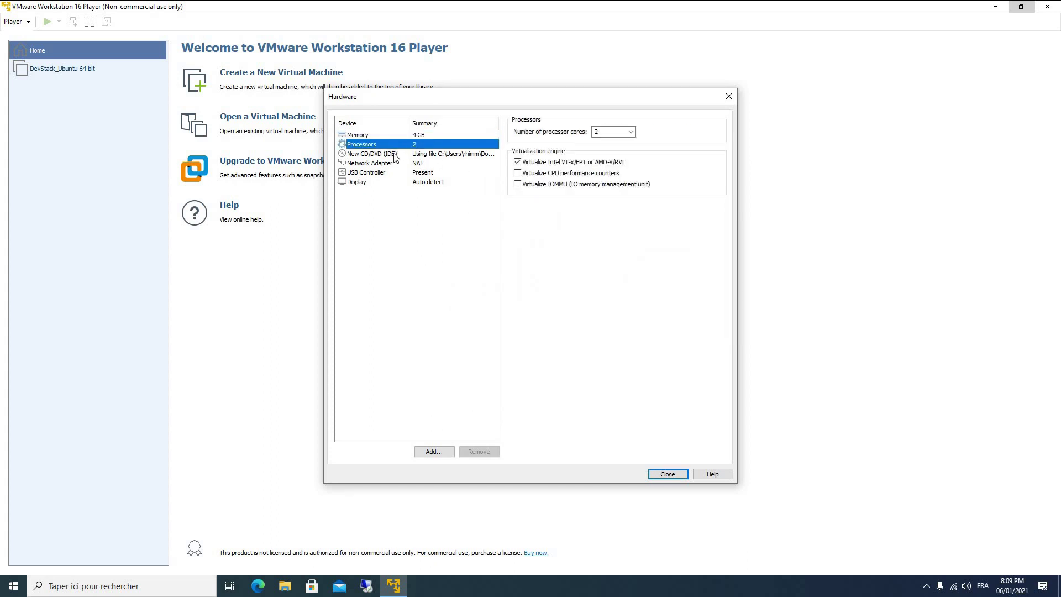
left_click(397, 164)
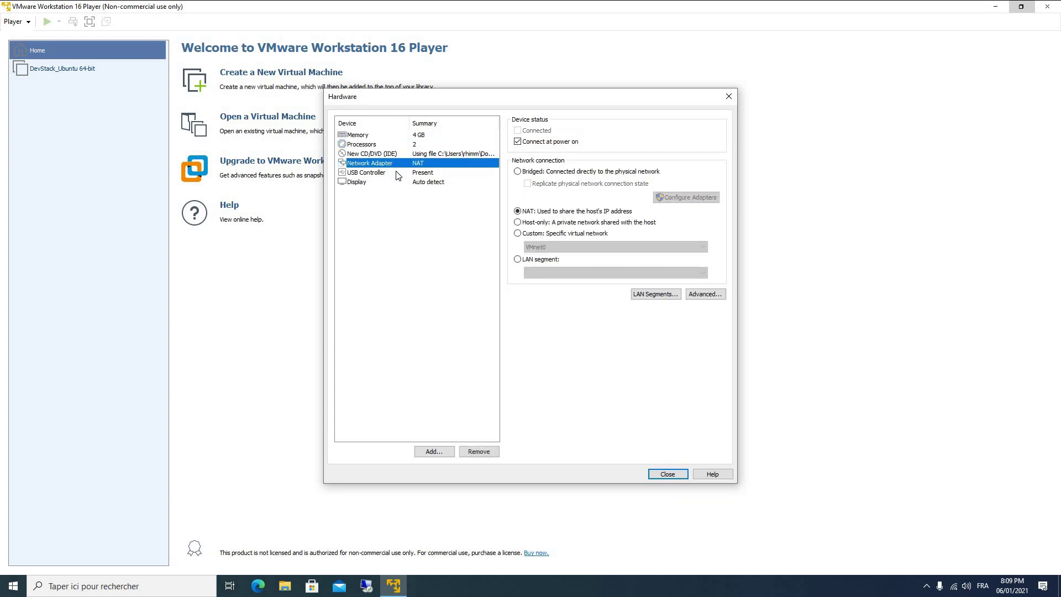
left_click(397, 173)
left_click(396, 184)
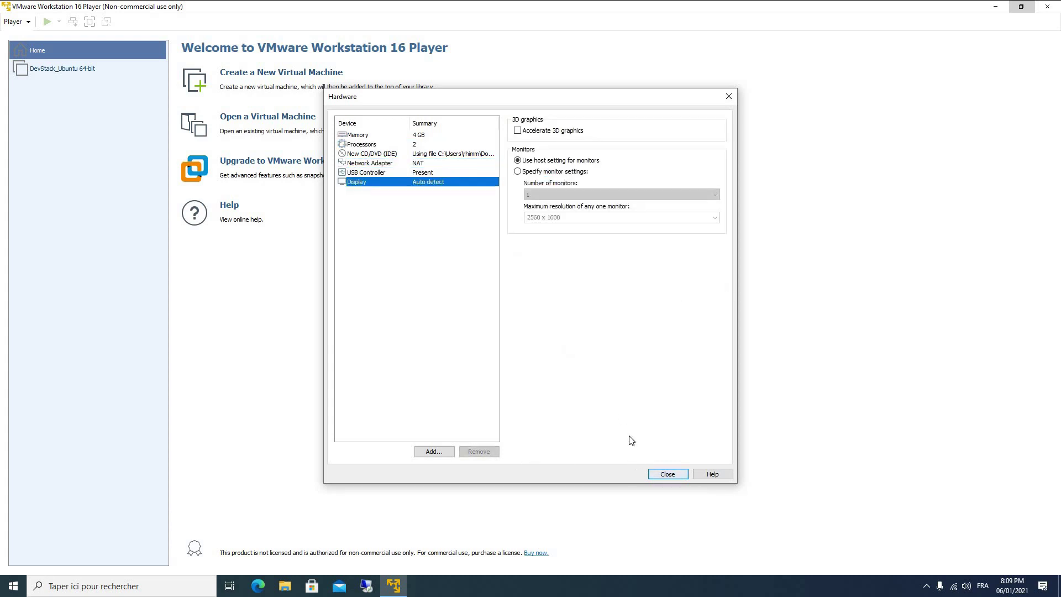
left_click(670, 475)
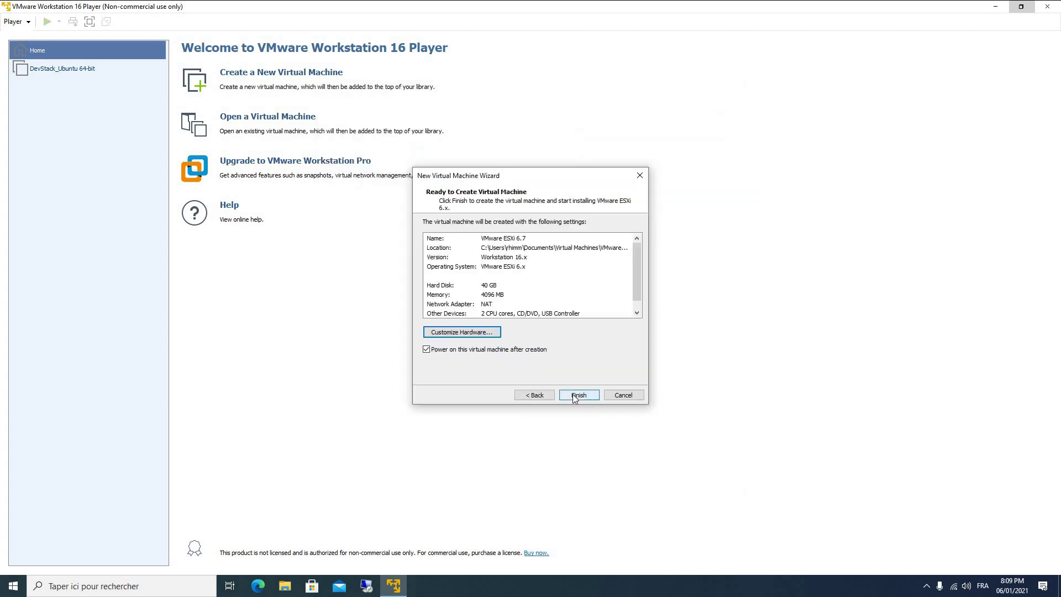
left_click(573, 394)
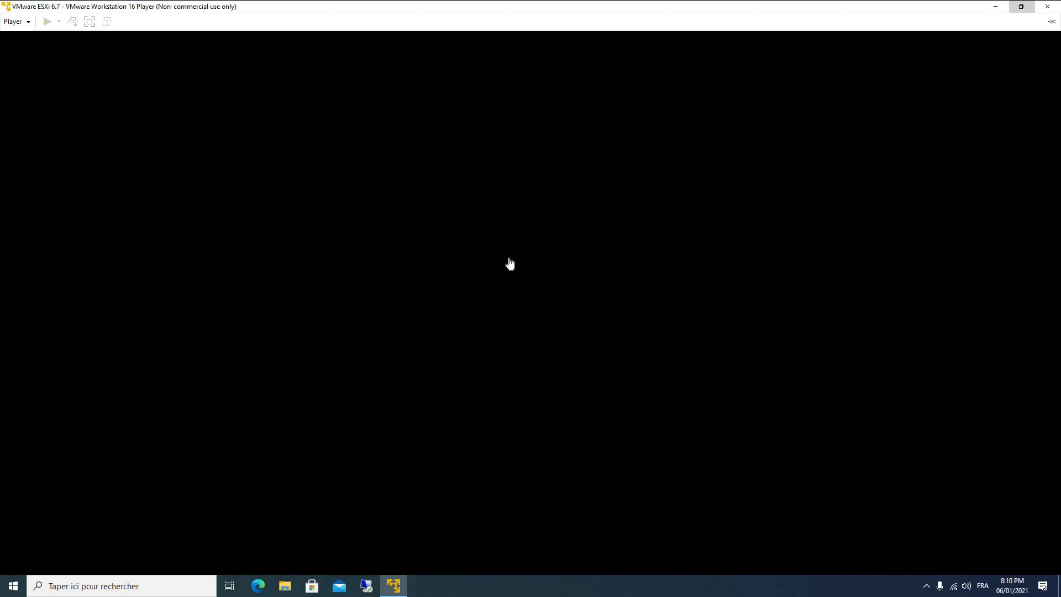
left_click(573, 243)
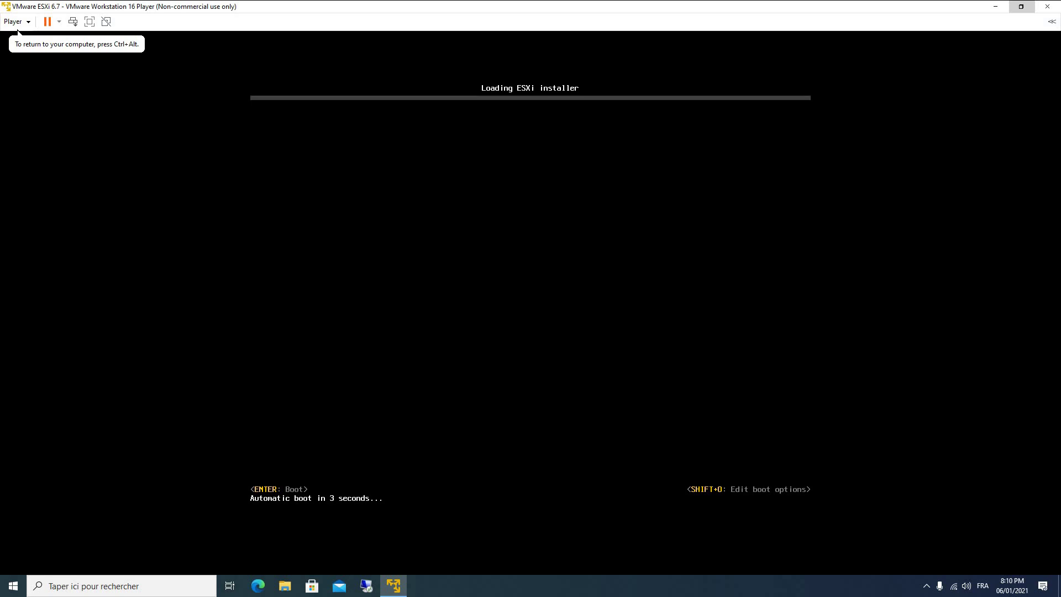
Boot the ESXi 6.7.0 installer right away instead of waiting for the countdown.
key("Return")
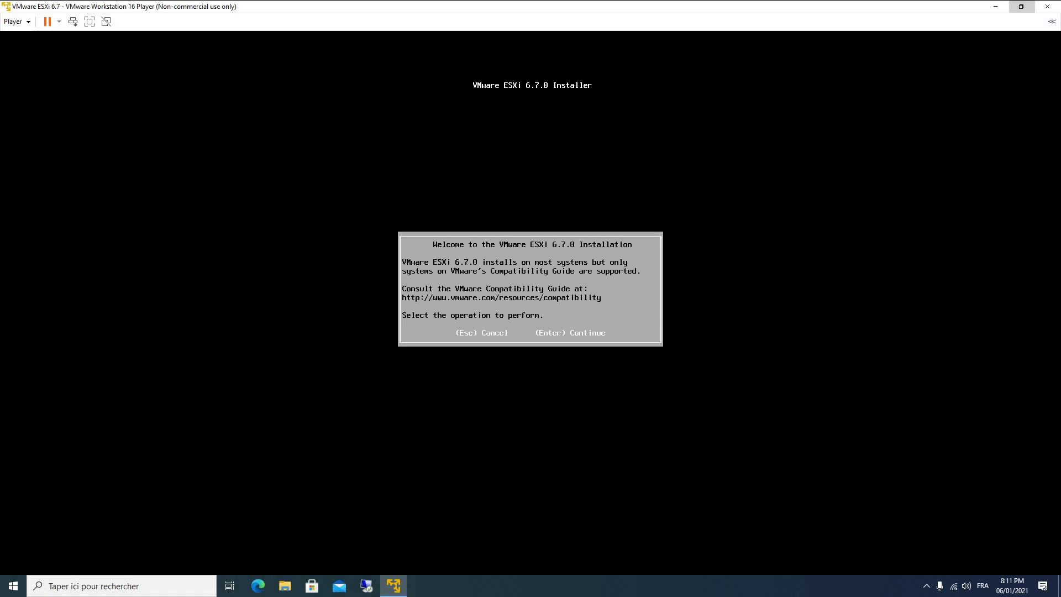
Pass the installer welcome screen, scroll through the ESXi EULA and accept it with F11.
key("Return")
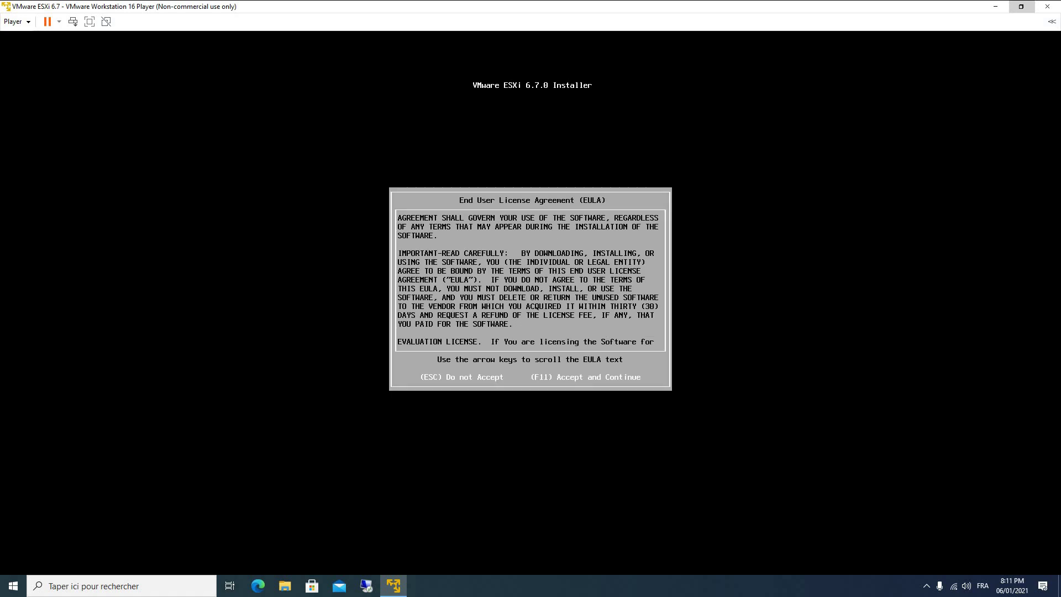
key("Down")
key("Down")
key("Down")
key("Down")
key("Down")
key("Down")
key("Down")
key("Down")
key("Down")
key("Down")
key("Down")
key("Down")
key("Down")
key("Down")
key("Down")
key("Down")
key("Down")
key("Down")
key("Down")
key("Down")
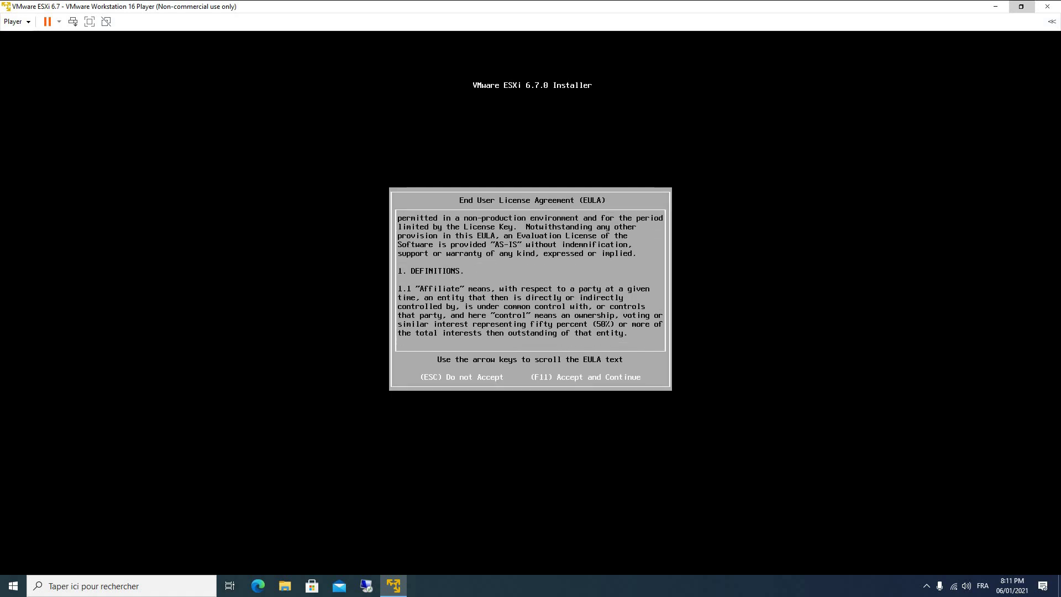
key("Down")
key("Down")
key("Down")
key("Down")
key("Down")
key("Down")
key("Down")
key("Down")
key("Down")
key("Down")
key("Down")
key("Down")
key("Down")
key("Down")
key("Down")
key("Down")
key("Down")
key("Down")
key("Down")
key("Down")
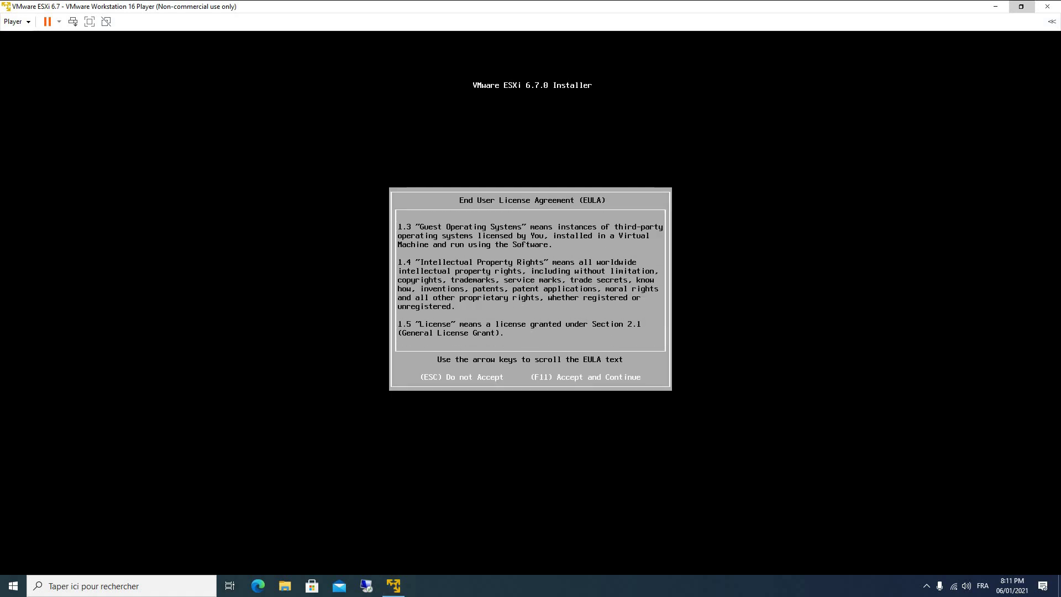
key("Down")
key("Down")
key("Down")
key("Down")
key("Down")
key("Down")
key("Down")
key("Down")
key("Down")
key("Down")
key("Down")
key("Down")
key("Down")
key("Down")
key("Down")
key("Down")
key("Down")
key("Down")
key("Down")
key("Down")
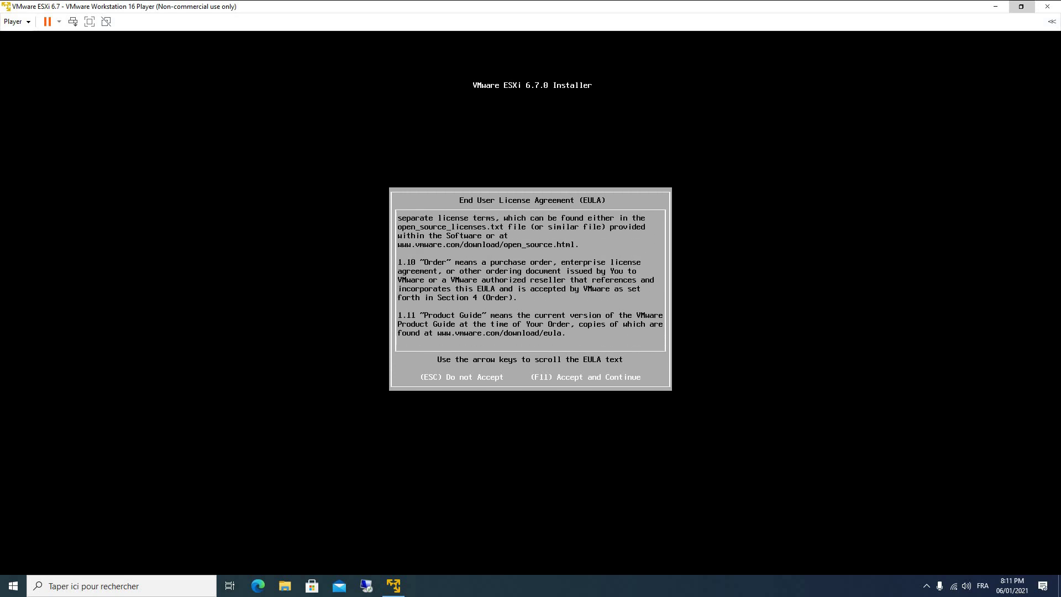
key("F11")
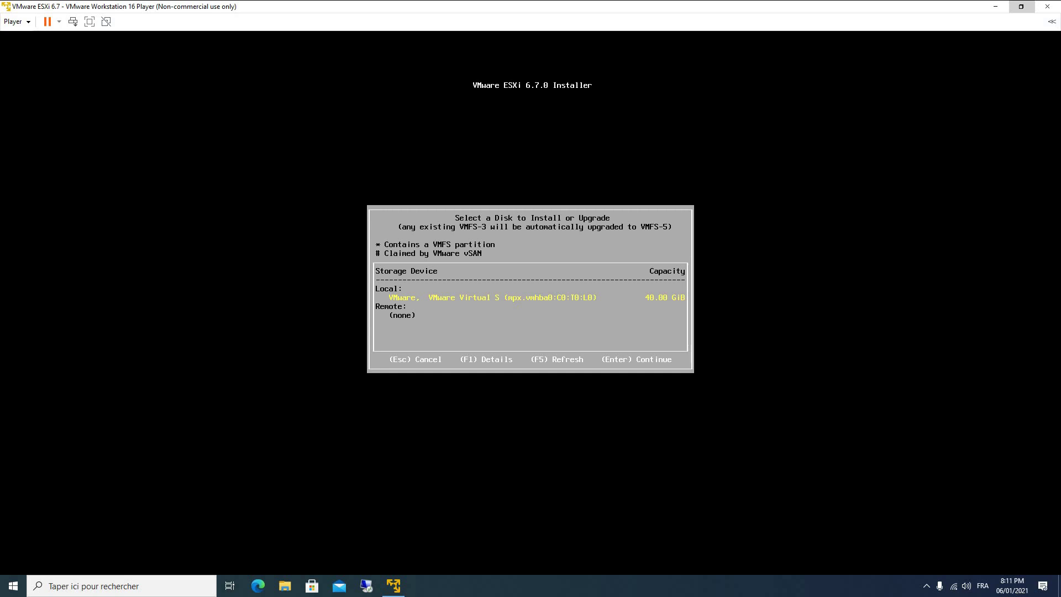
Target the 40 GiB local disk, keep US Default keyboard, and set a confirmed root password.
key("Return")
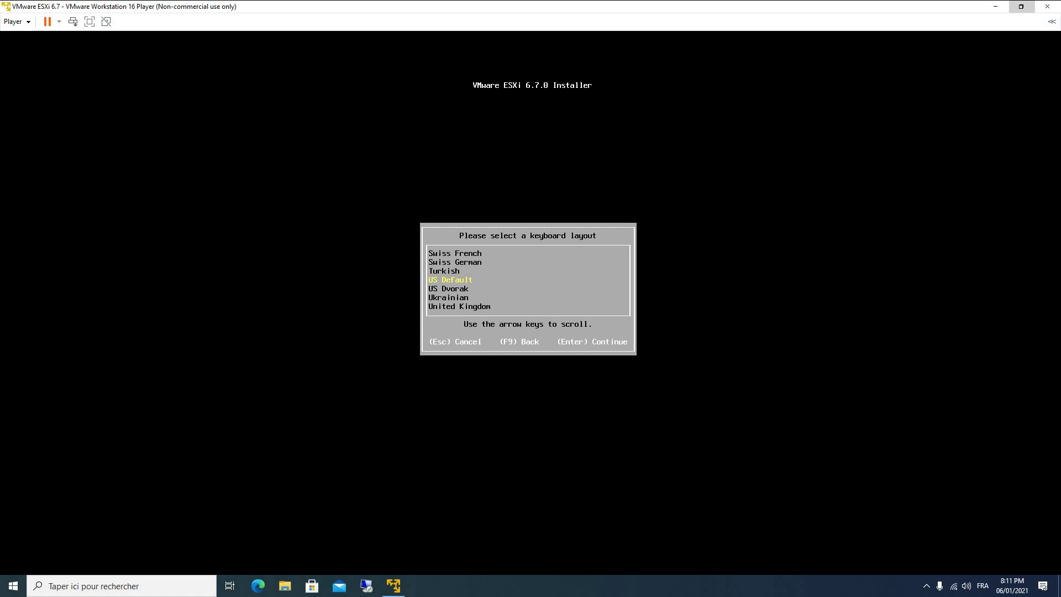
key("Return")
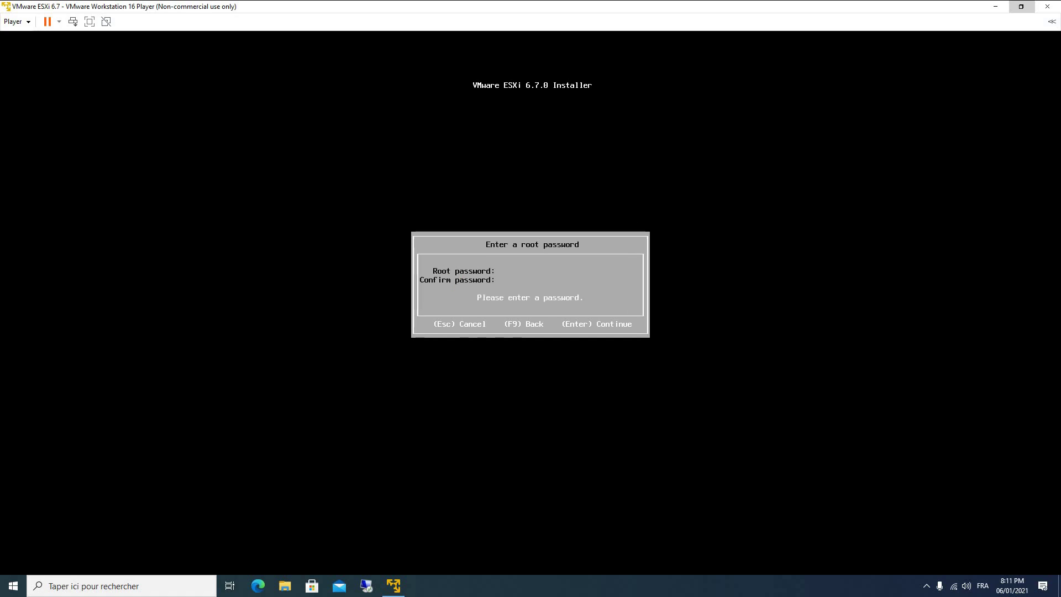
type("***")
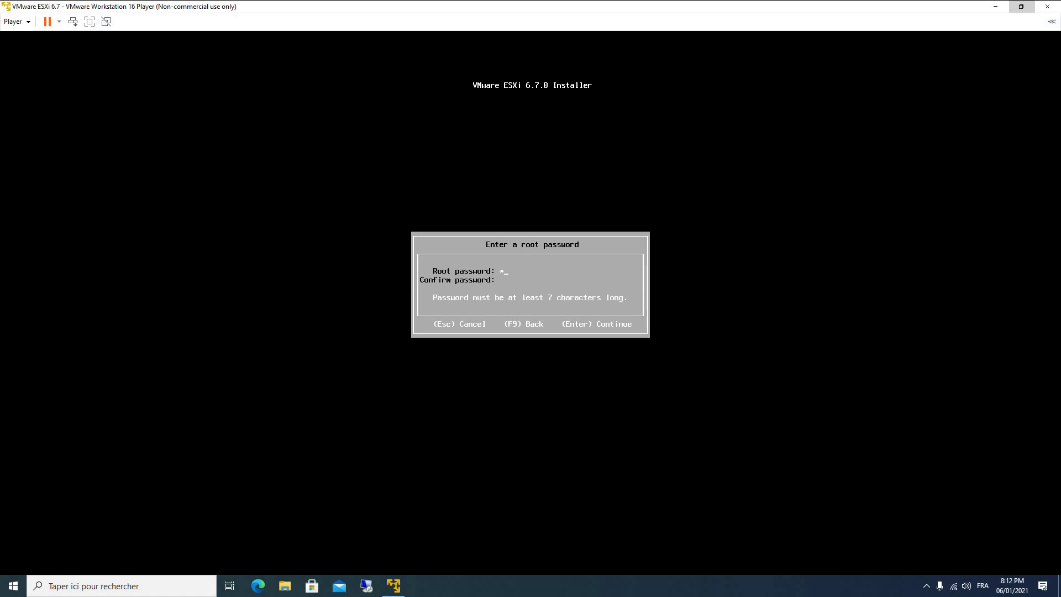
type("****")
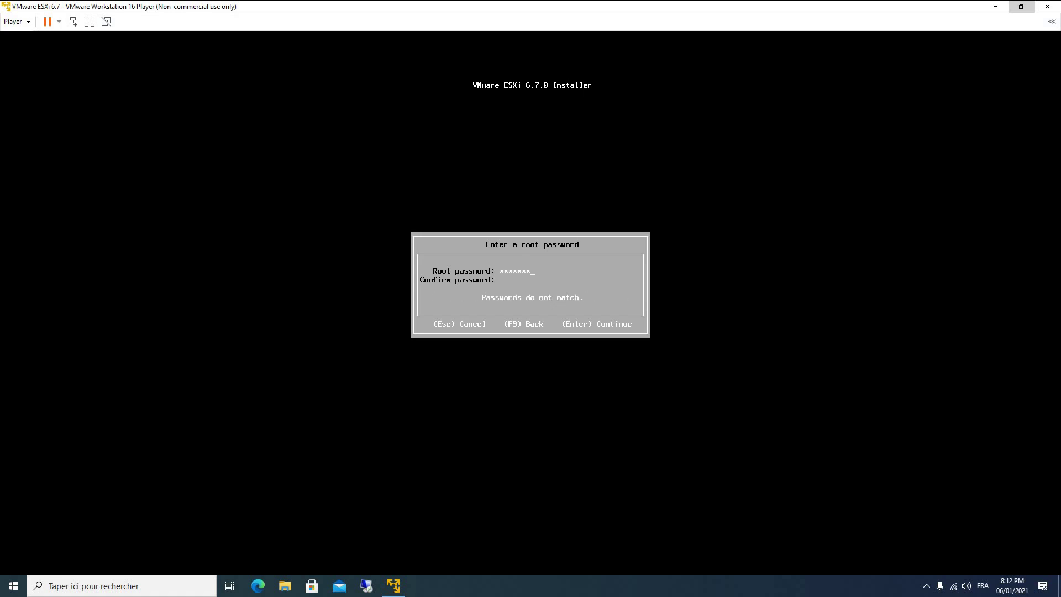
key("BackSpace")
key("BackSpace")
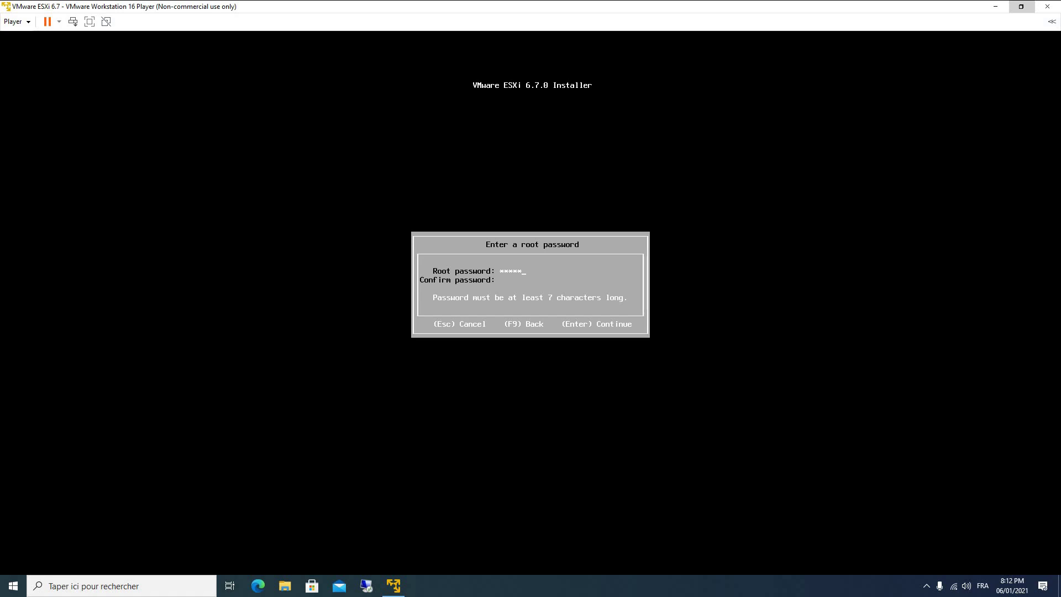
key("BackSpace")
key("BackSpace")
key("BackSpace")
key("BackSpace")
key("BackSpace")
type("********")
key("Tab")
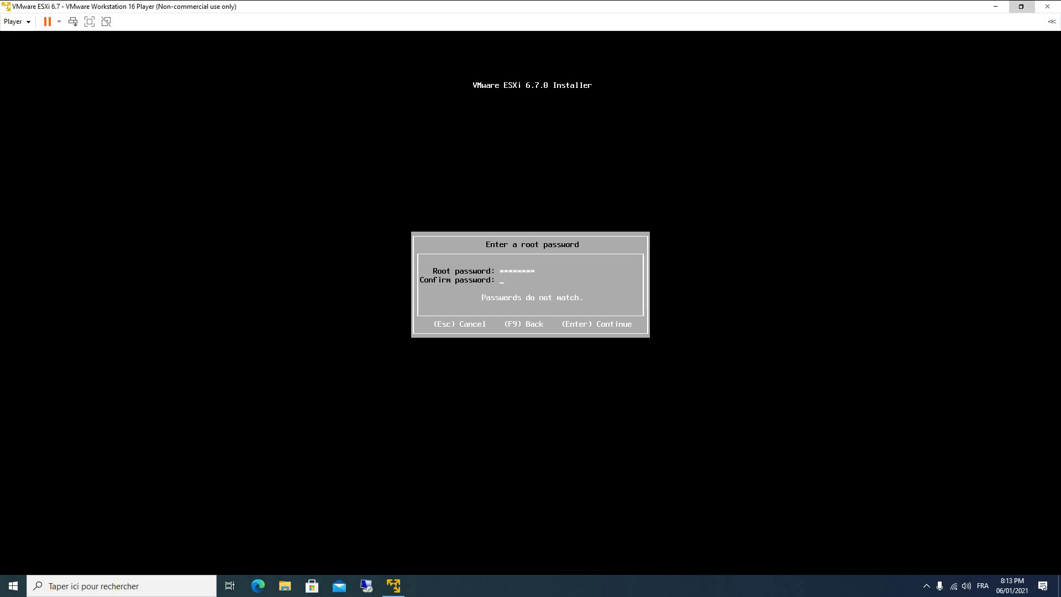
type("********")
key("Return")
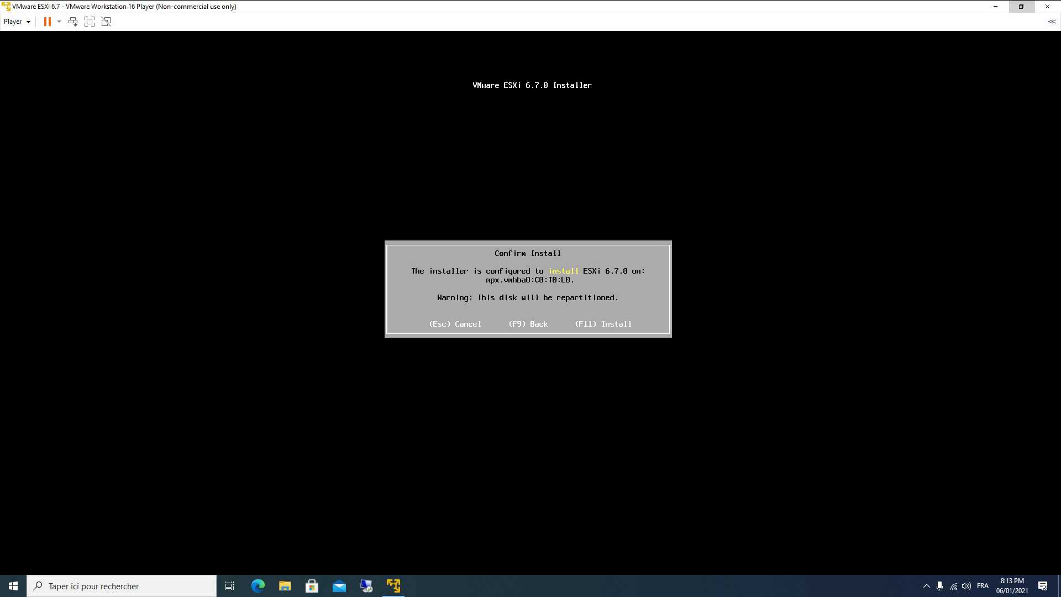
Confirm installing ESXi 6.7.0 onto mpx.vmhba0:C0:T0:L0 with F11.
key("F11")
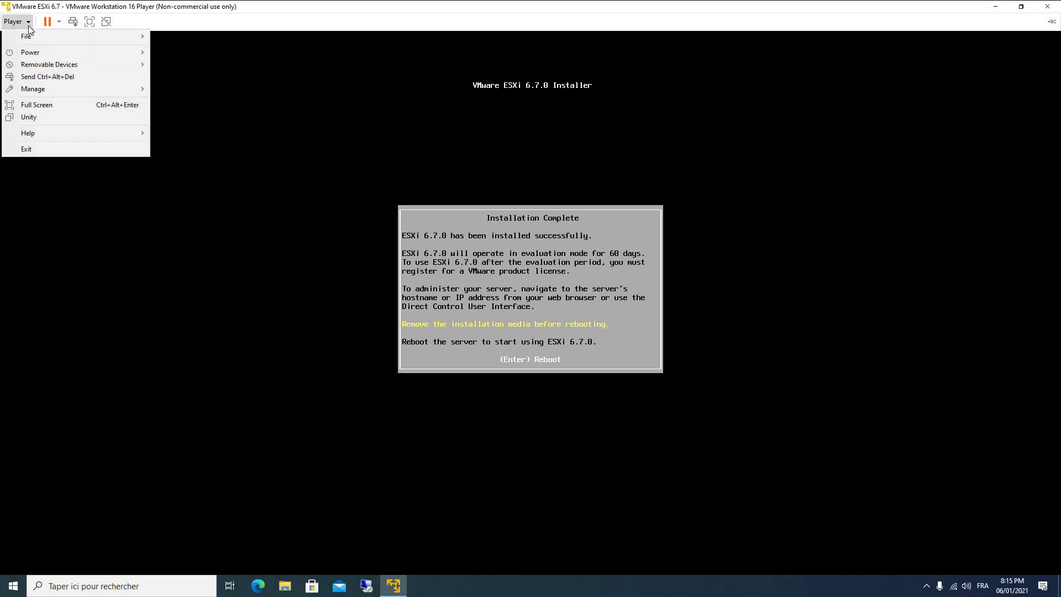
Disconnect the CD/DVD (IDE) installation media via Player > Removable Devices.
mouse_move(43, 36)
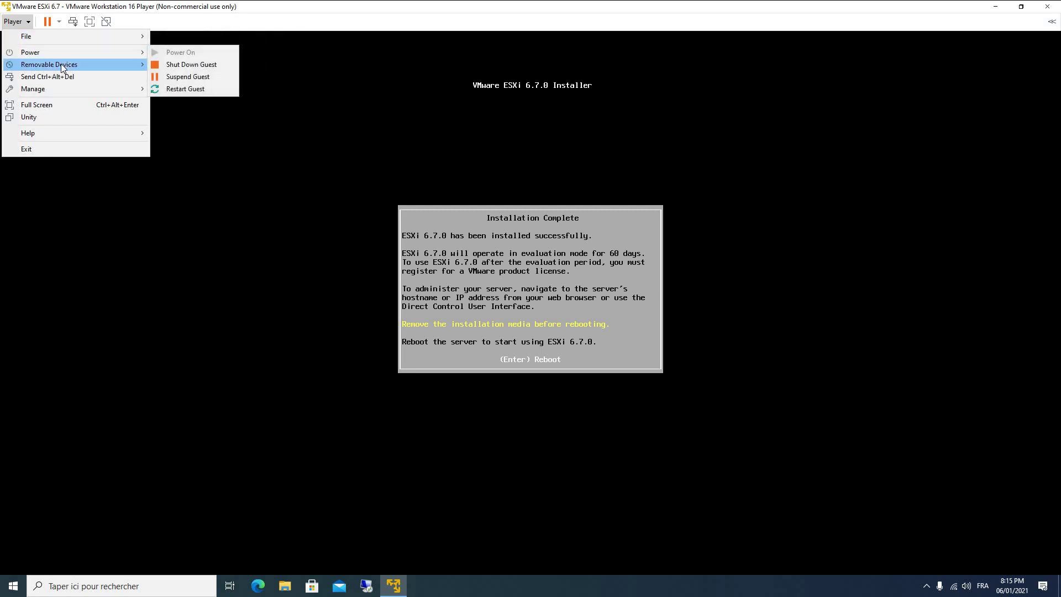
mouse_move(60, 64)
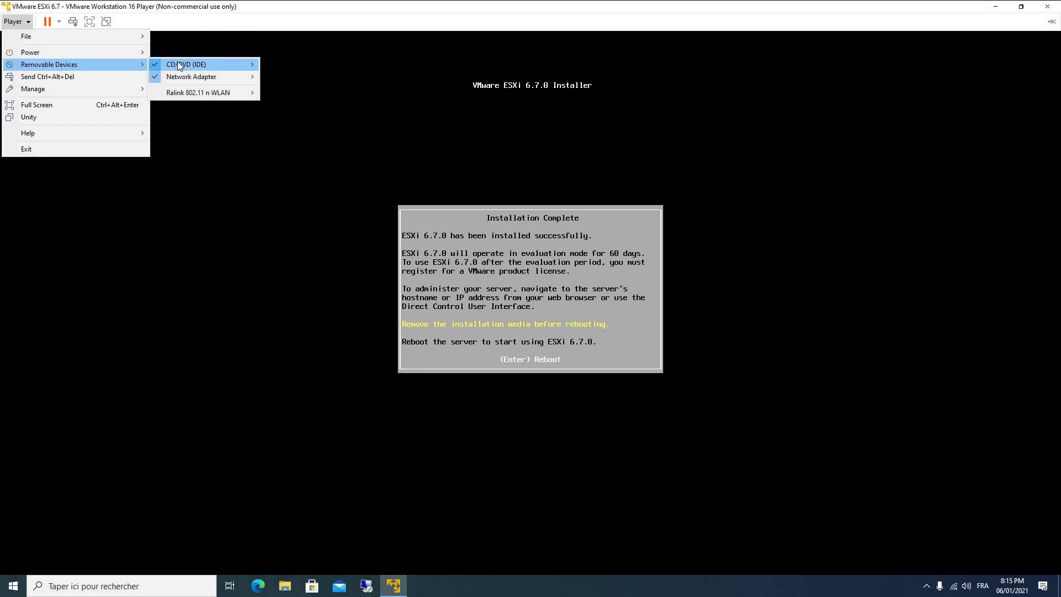
mouse_move(178, 62)
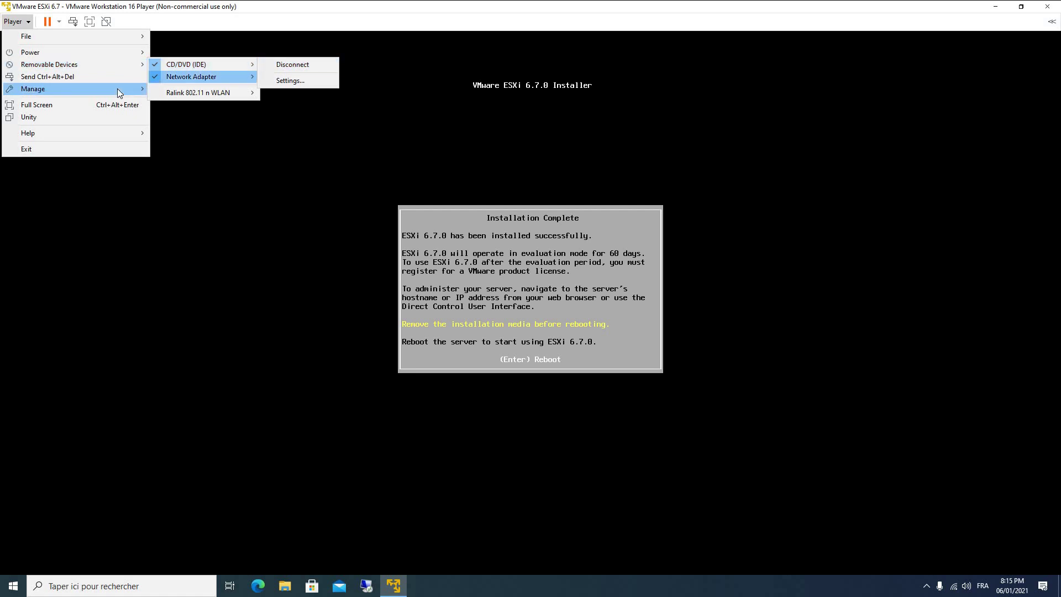
mouse_move(120, 91)
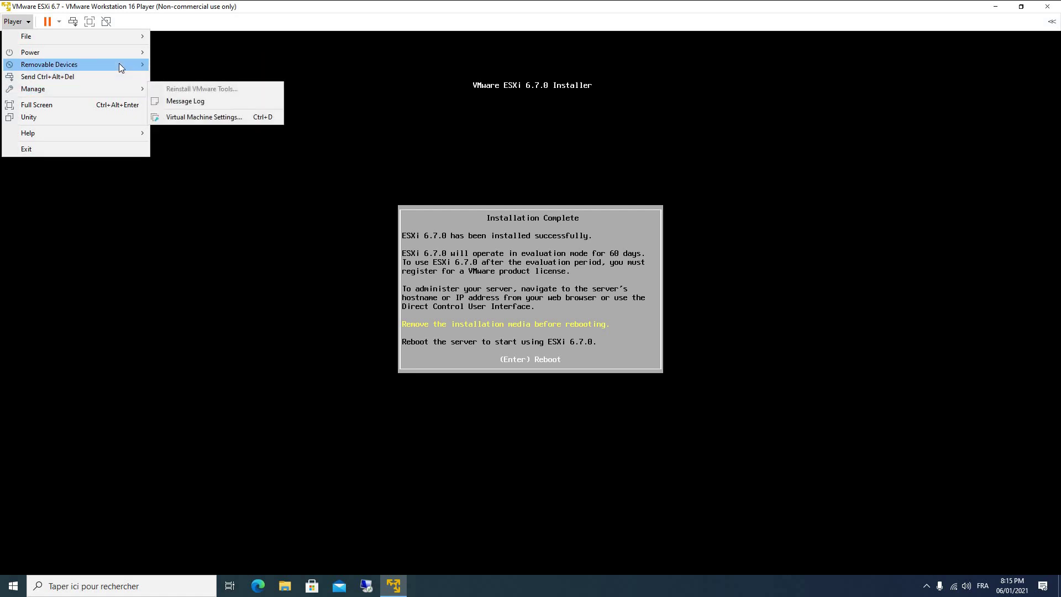
mouse_move(118, 64)
mouse_move(221, 76)
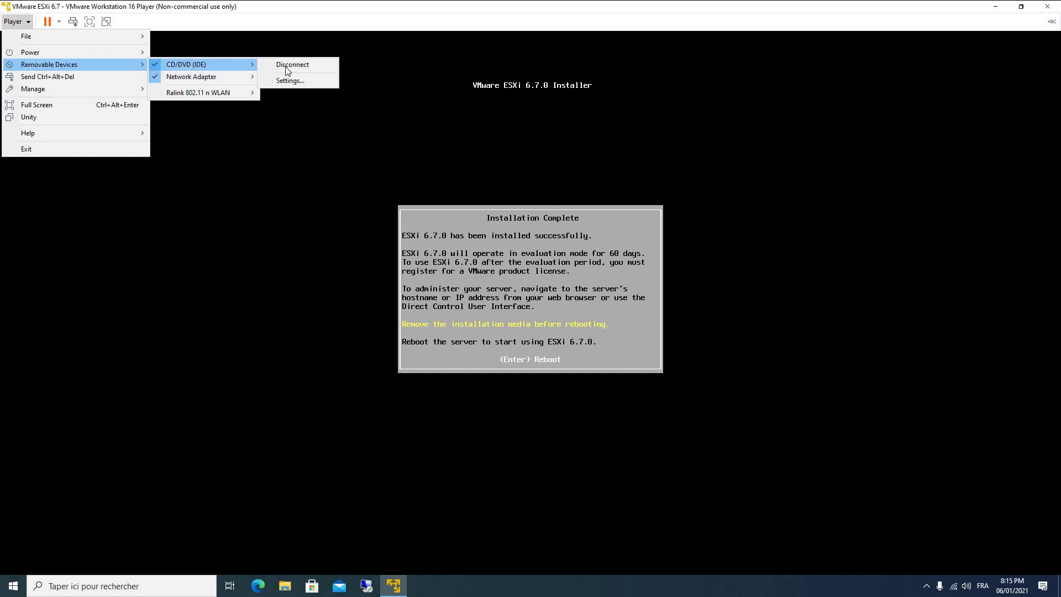
left_click(287, 66)
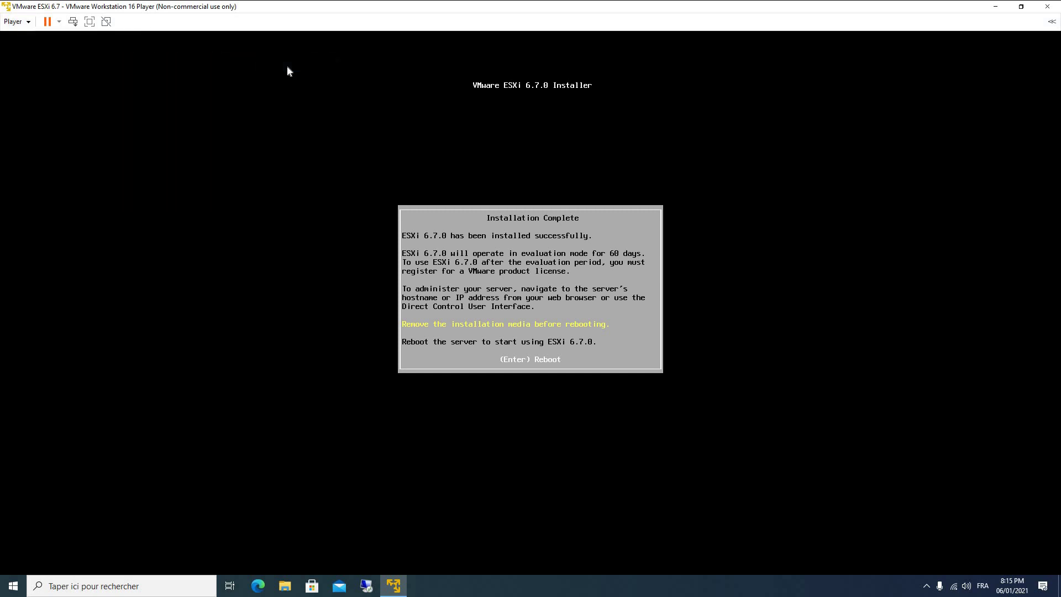
Reboot the freshly installed ESXi host from inside the VM console.
left_click(343, 222)
key("Return")
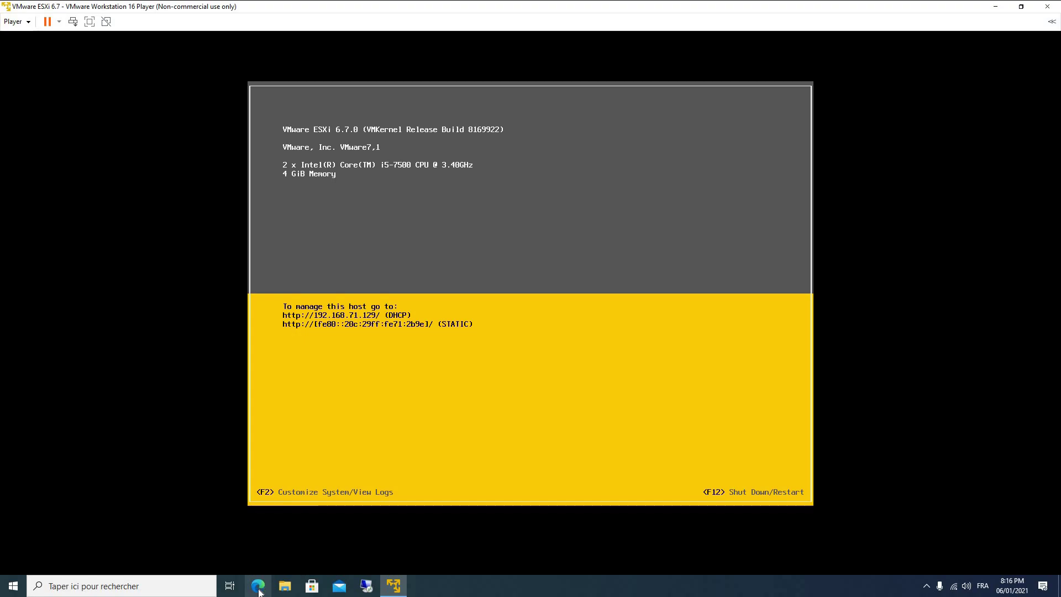
In a maximized Edge window, browse to 192.168.71.129 and continue past the security warning.
left_click(258, 587)
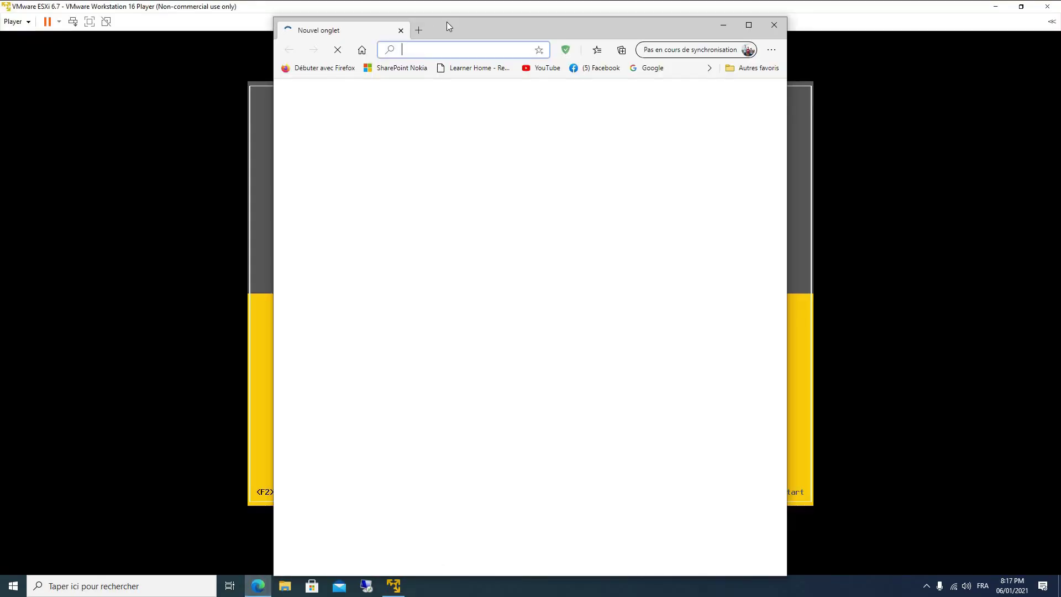
left_click_drag(449, 26, 652, 28)
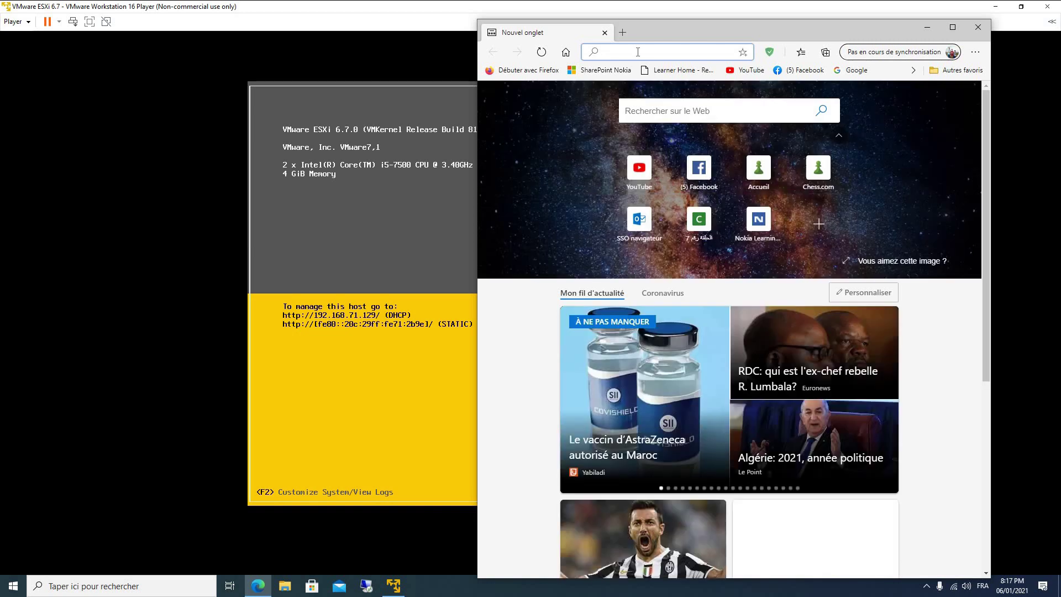
type("192.")
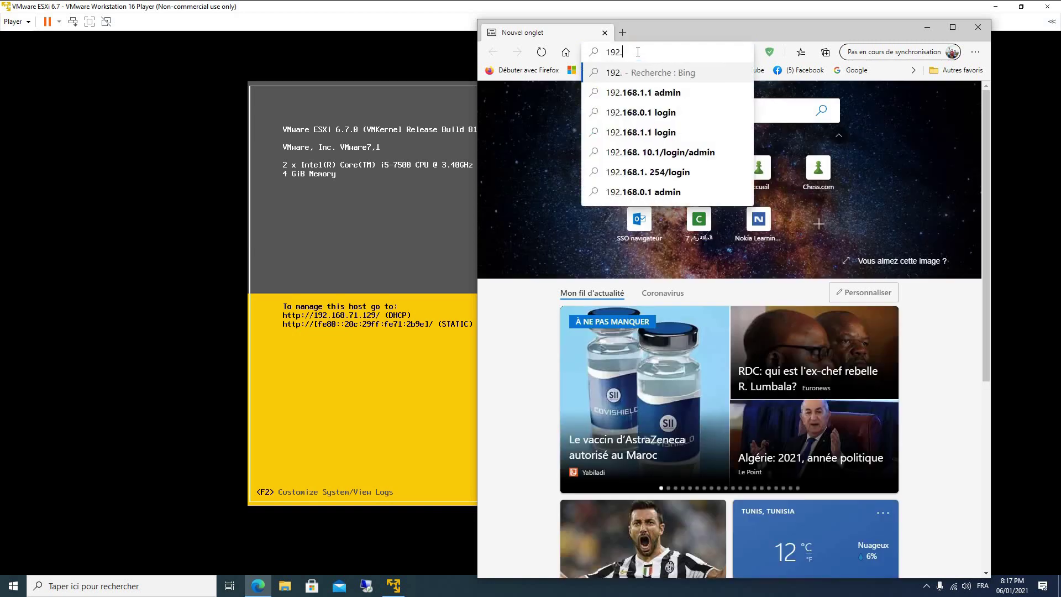
type("168.7")
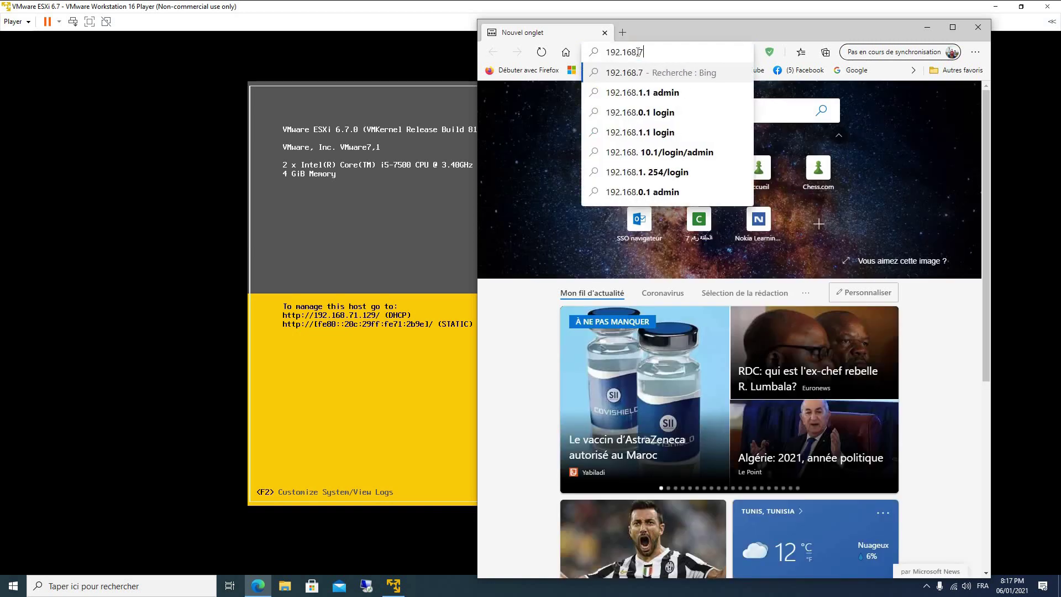
type("1.129")
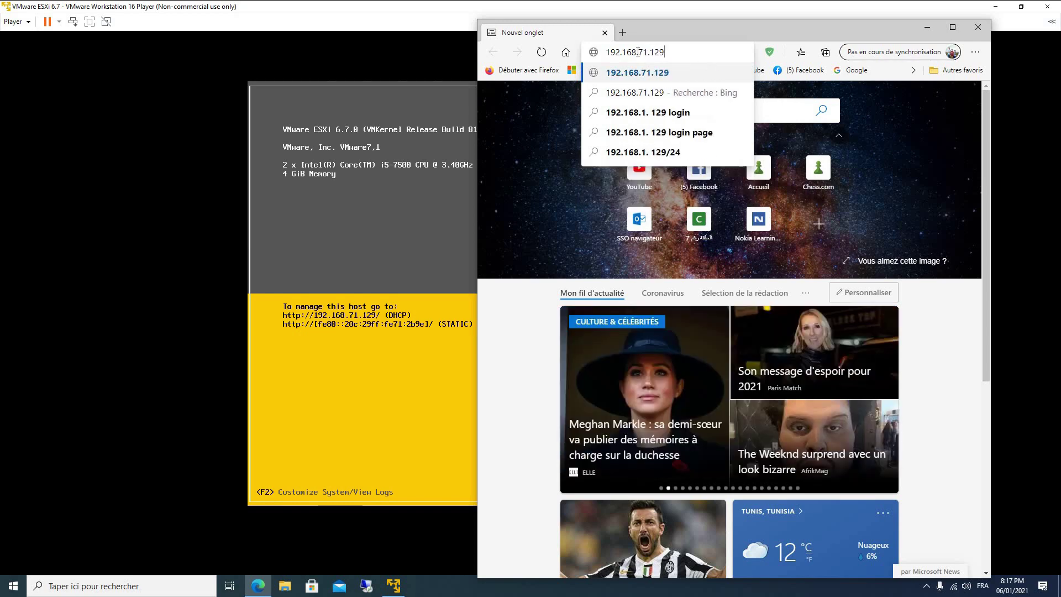
key("Return")
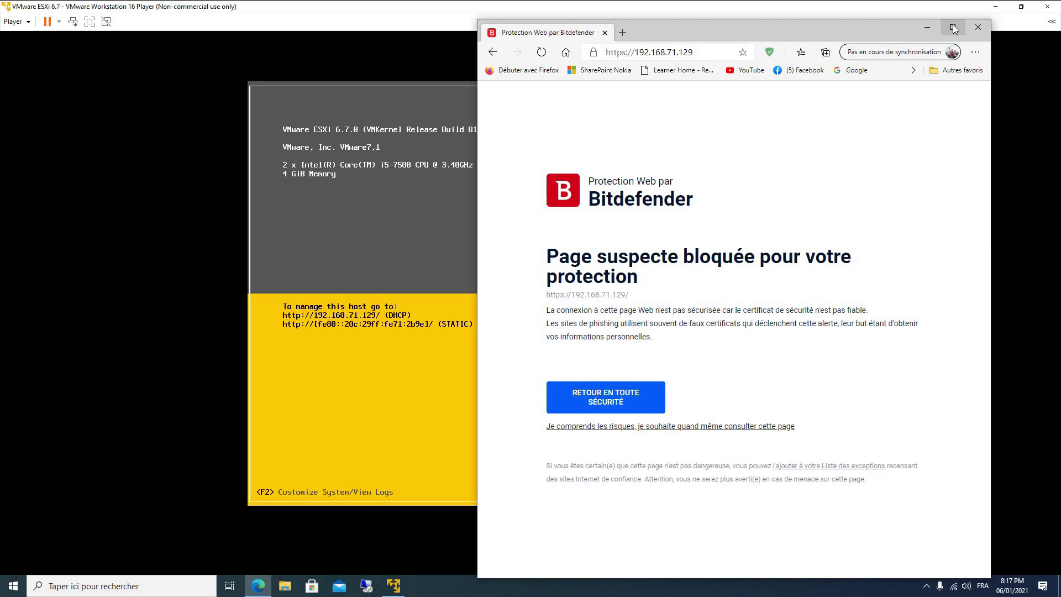
left_click(953, 28)
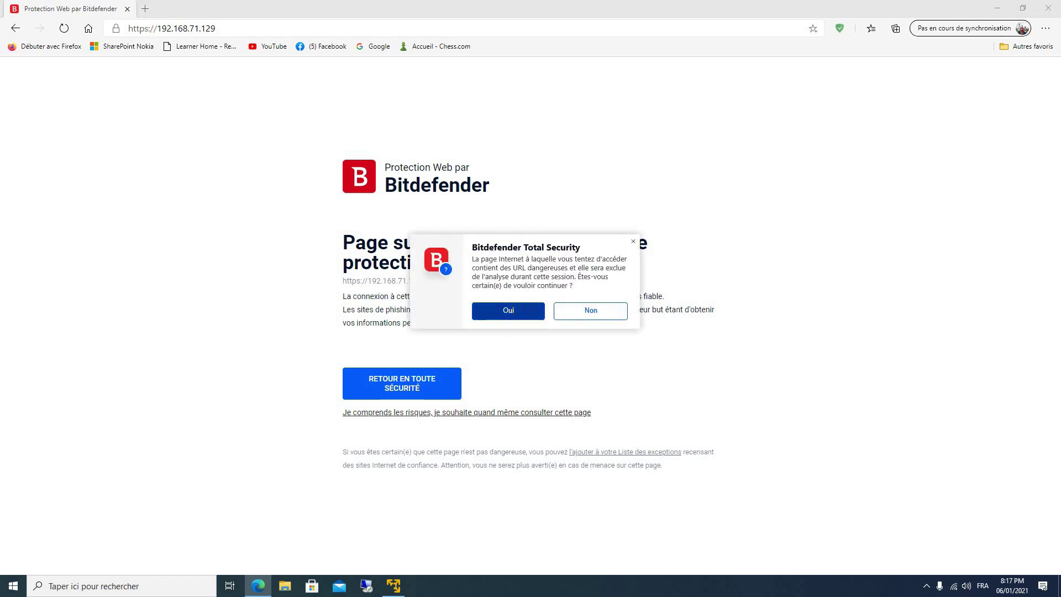
left_click(510, 311)
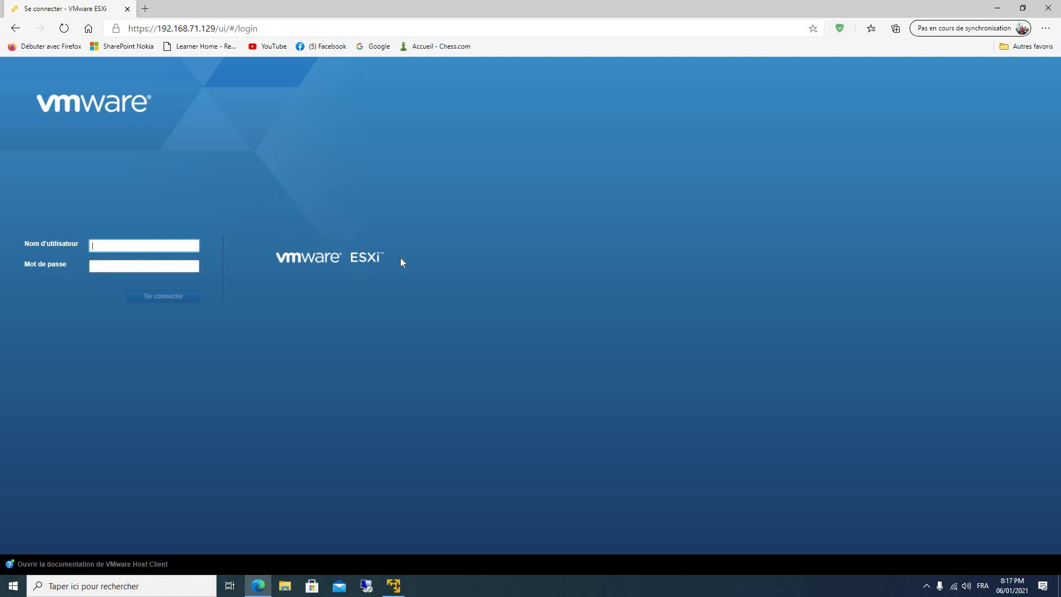
Sign in to the ESXi Host Client as root with the account password.
type("root")
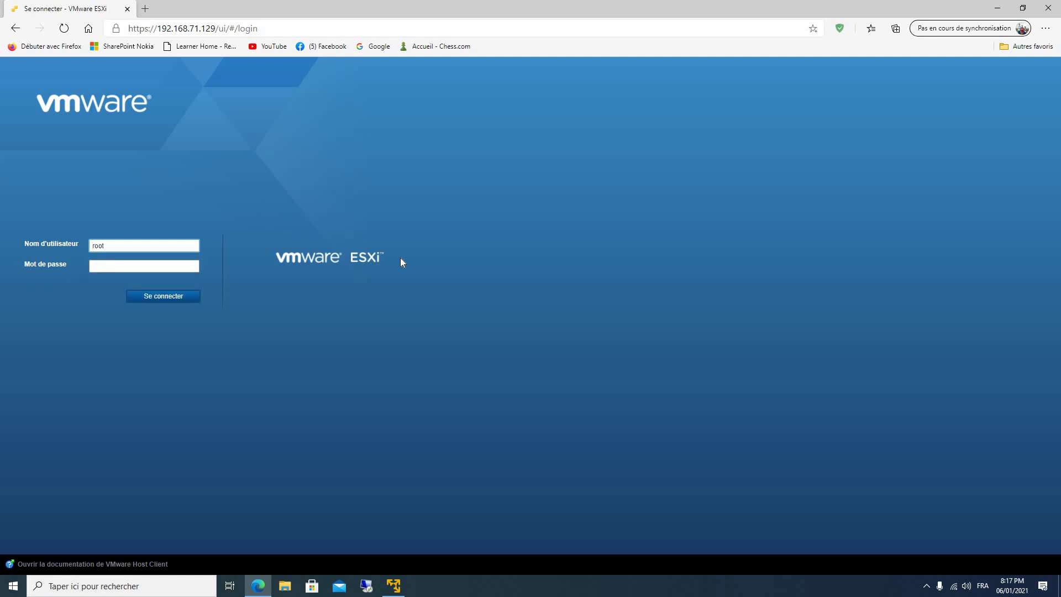
key("Tab")
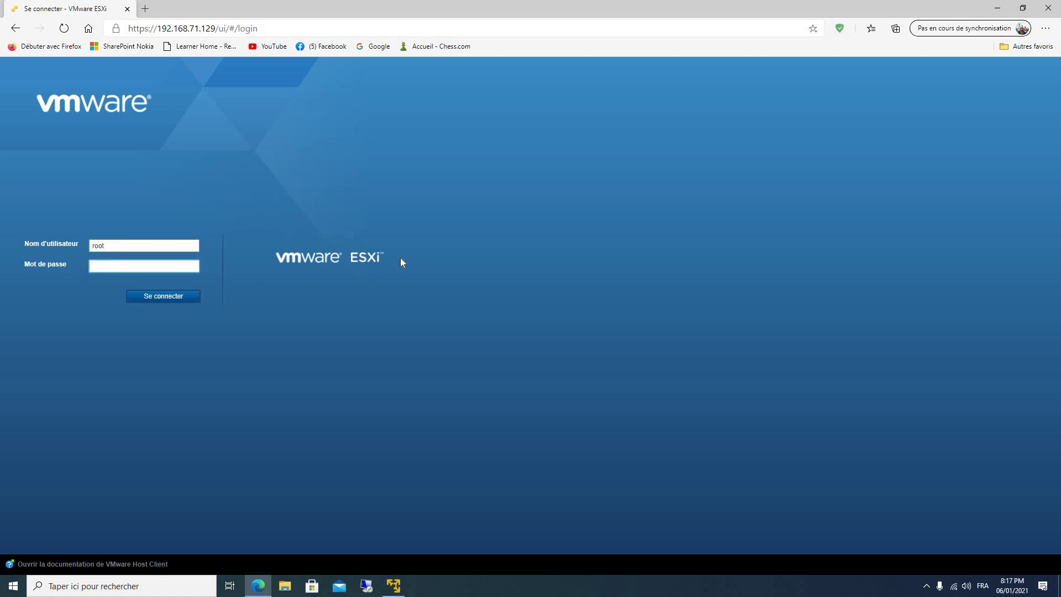
type("•")
left_click(190, 267)
left_click(191, 267)
key("Return")
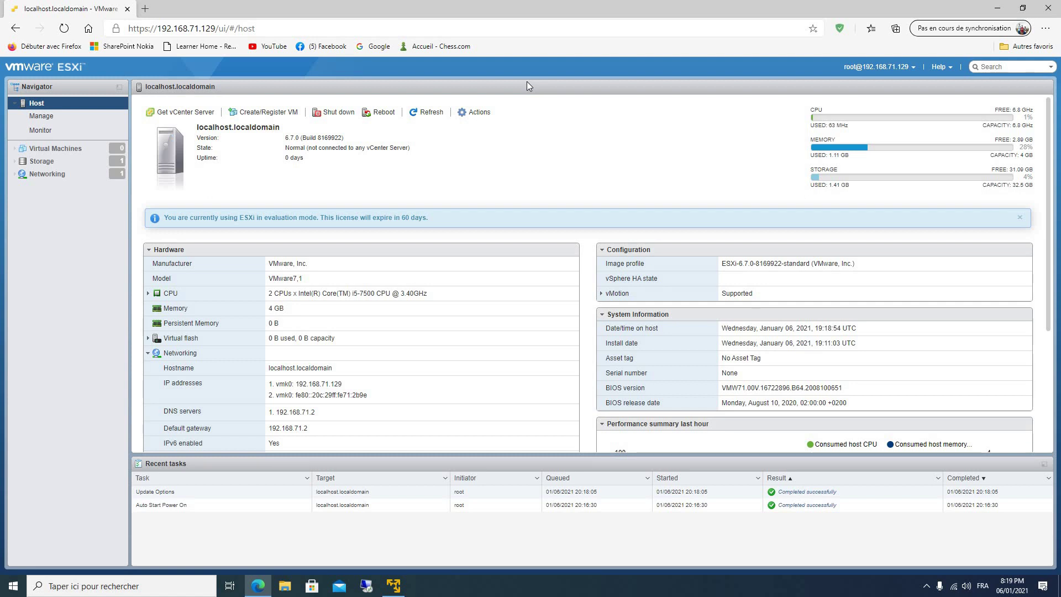
Go to Storage in the Navigator and open the datastore browser for datastore1.
left_click(114, 174)
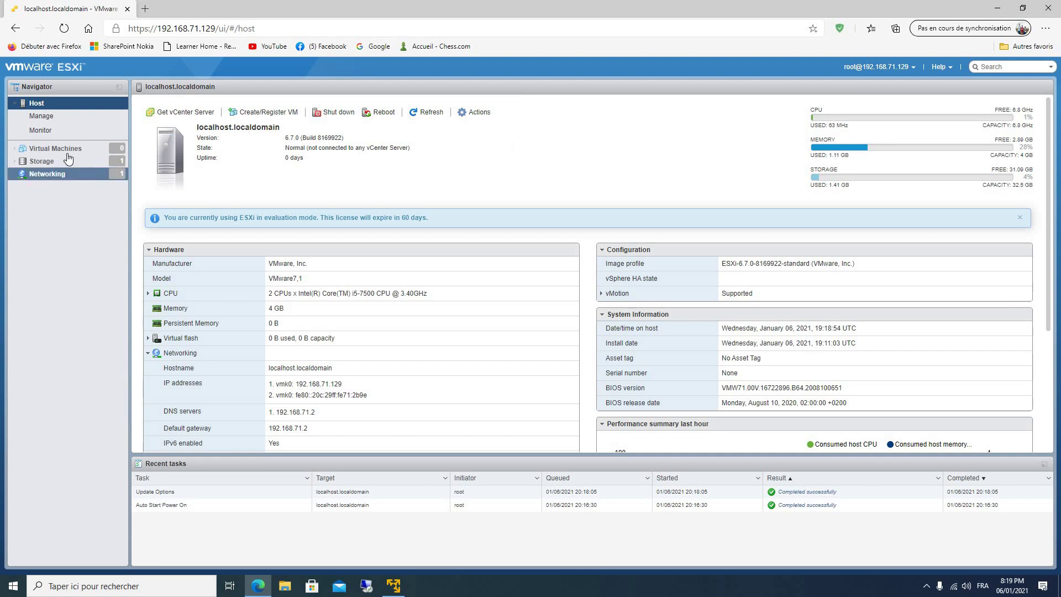
left_click(66, 149)
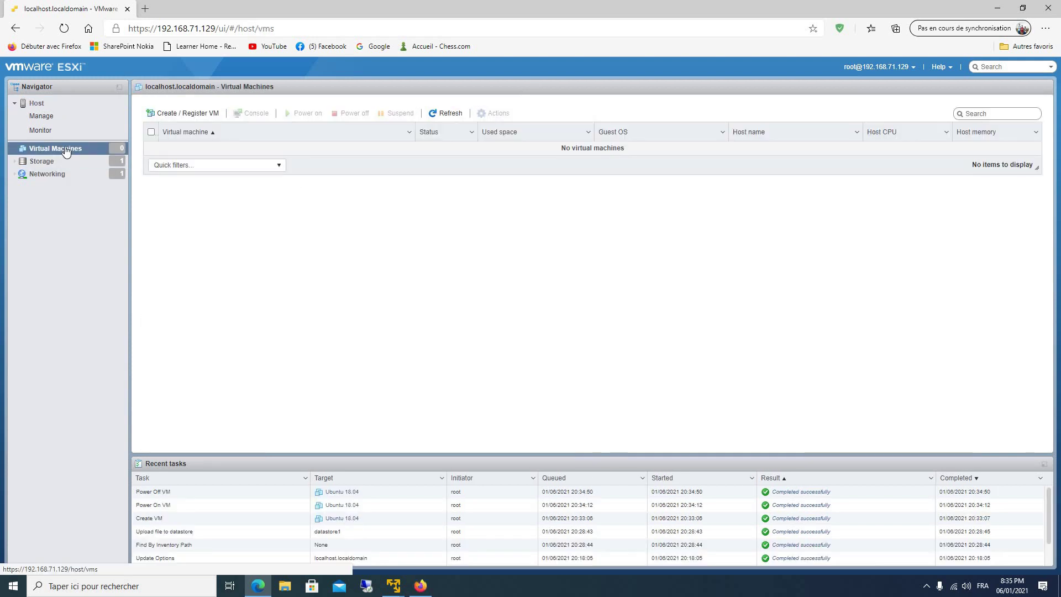
left_click(65, 161)
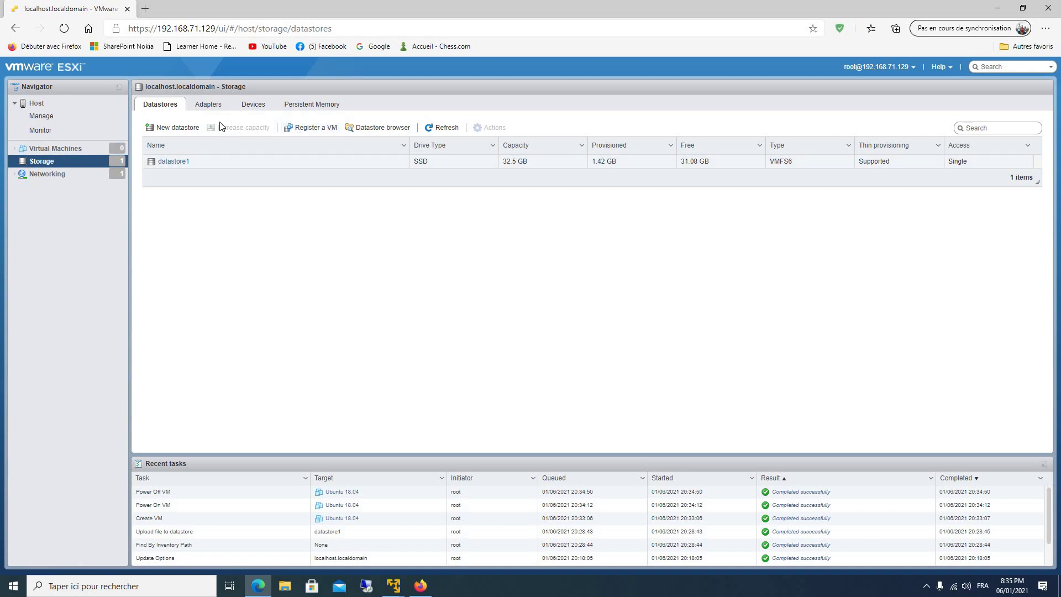
left_click(385, 129)
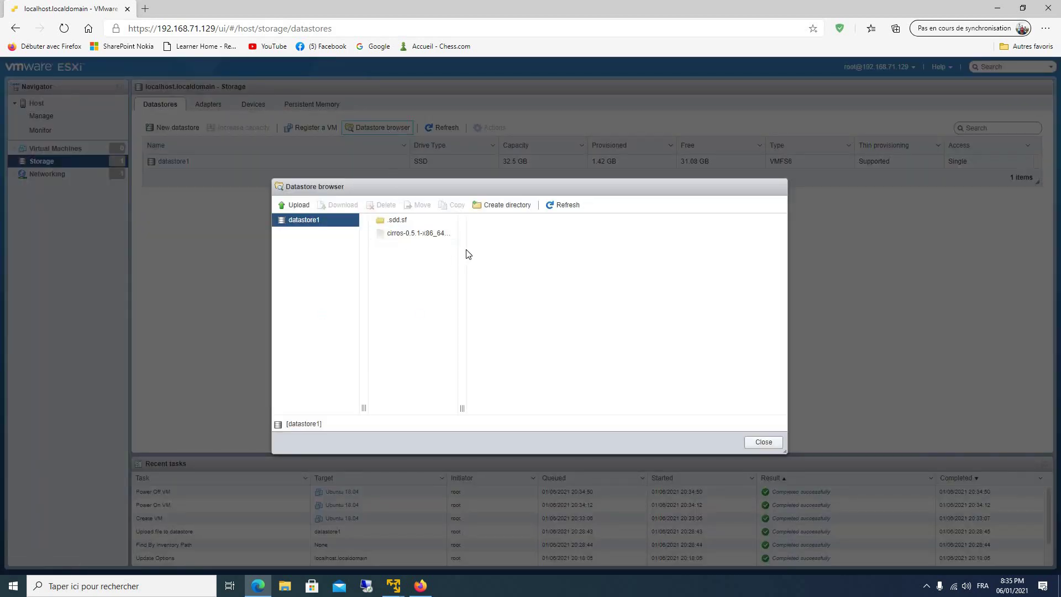
Upload ubuntu-18.04.5-live-server-amd64 from Téléchargements to datastore1, refresh the listing and close the browser.
left_click(298, 205)
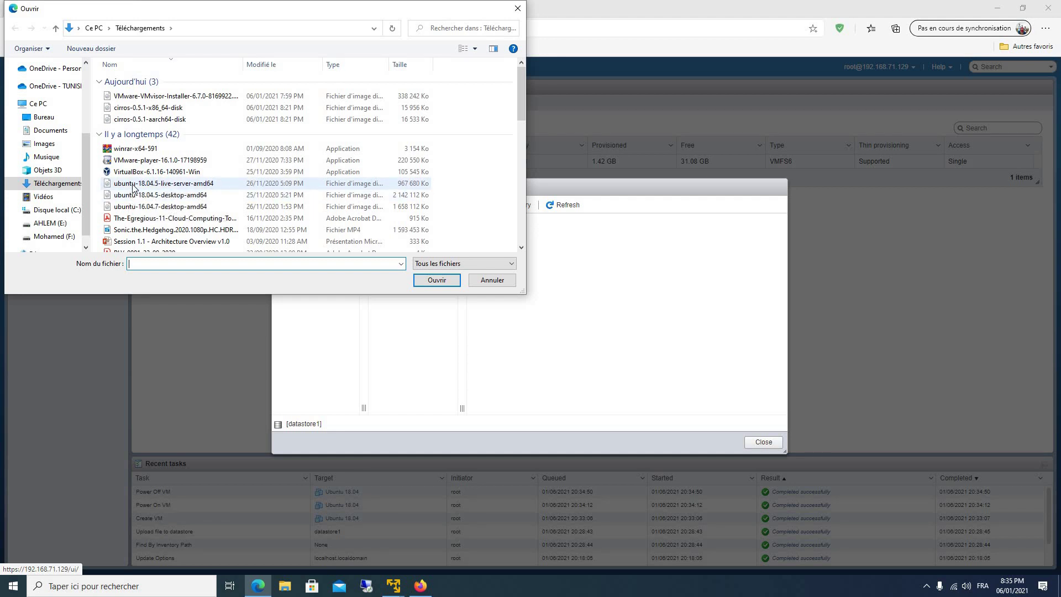
left_click(133, 185)
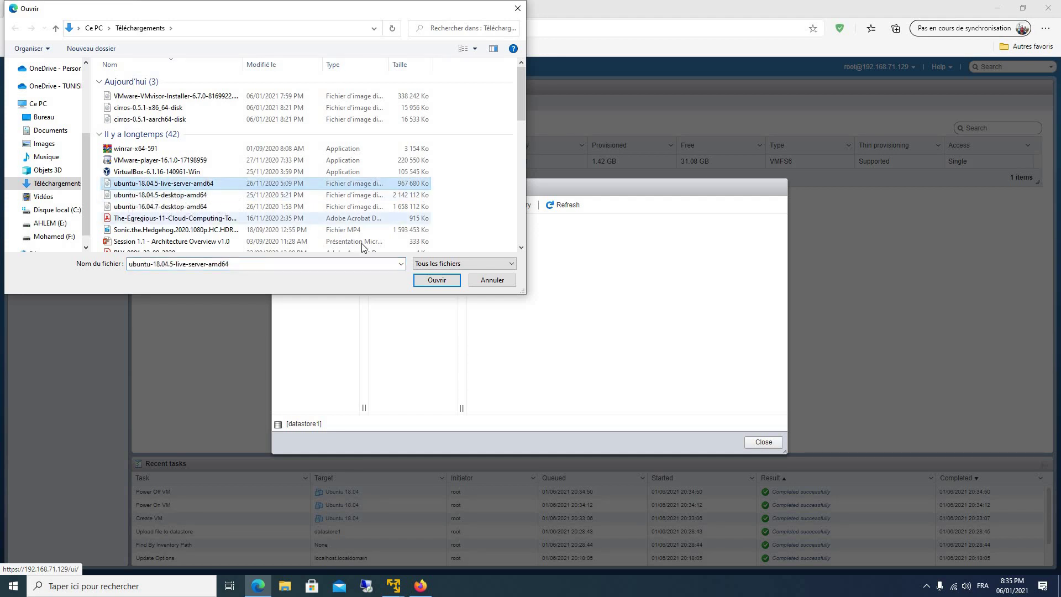
left_click(436, 280)
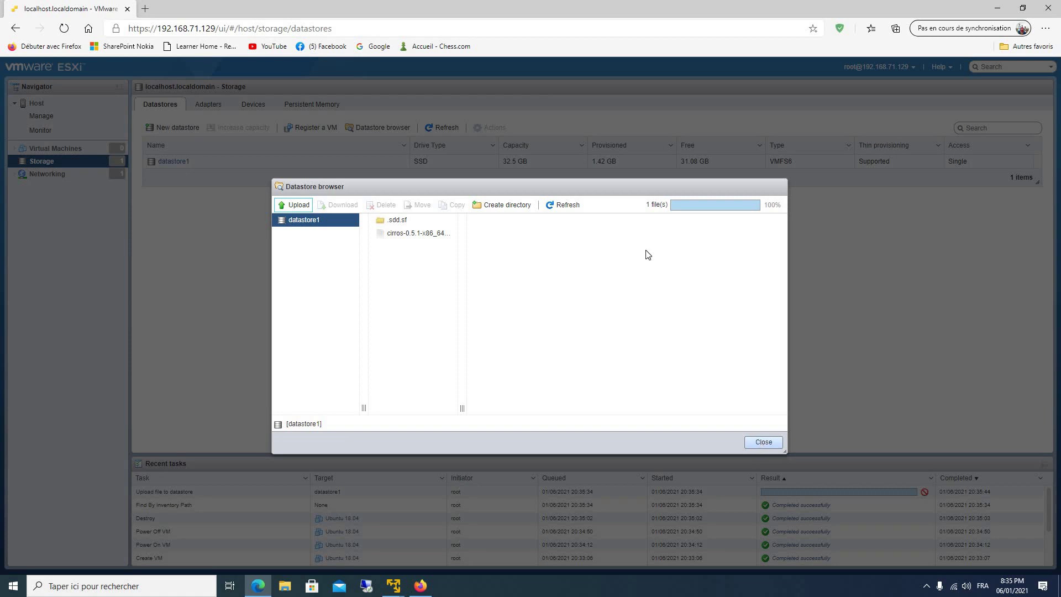
left_click(572, 210)
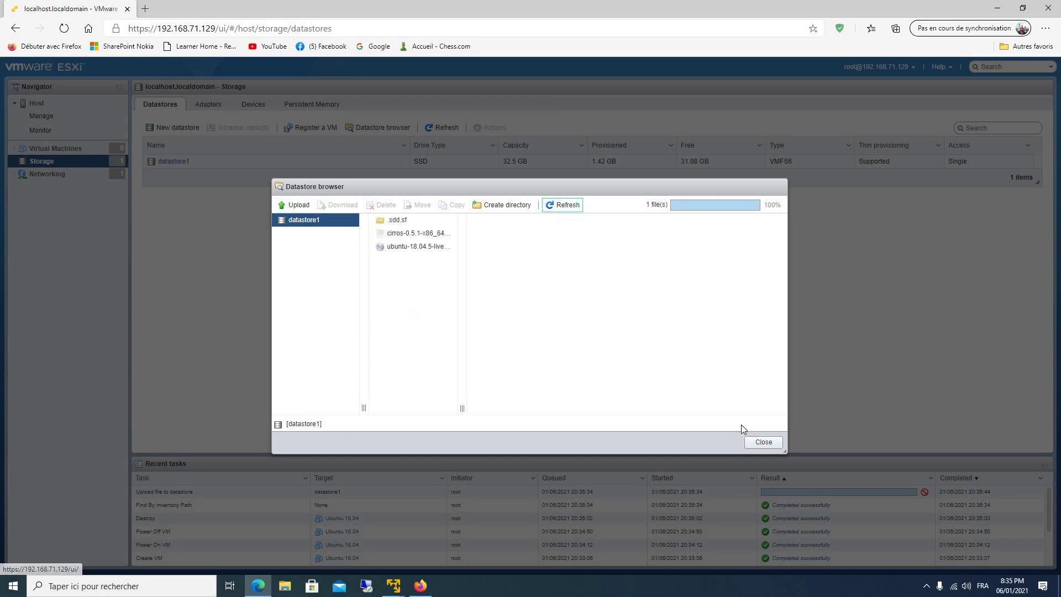
left_click(762, 442)
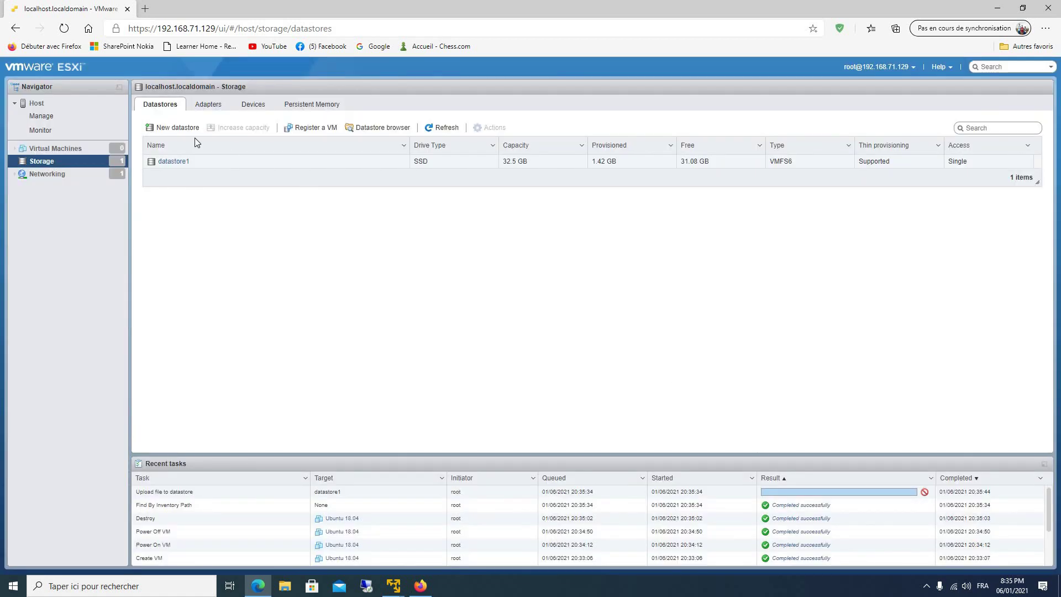
From Virtual Machines, start the wizard to create a brand-new virtual machine.
left_click(69, 148)
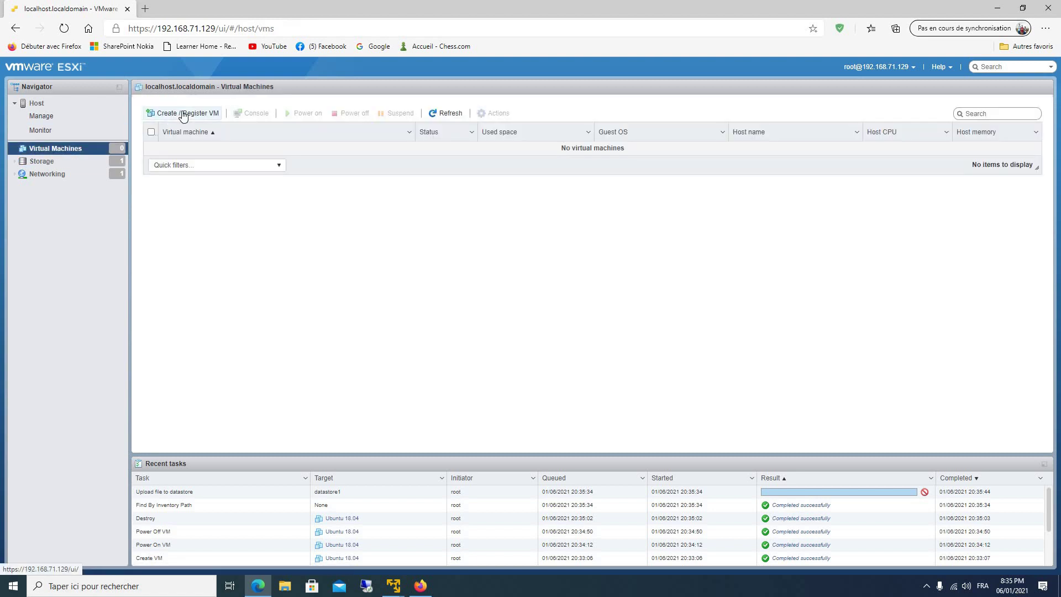
left_click(181, 112)
left_click(492, 221)
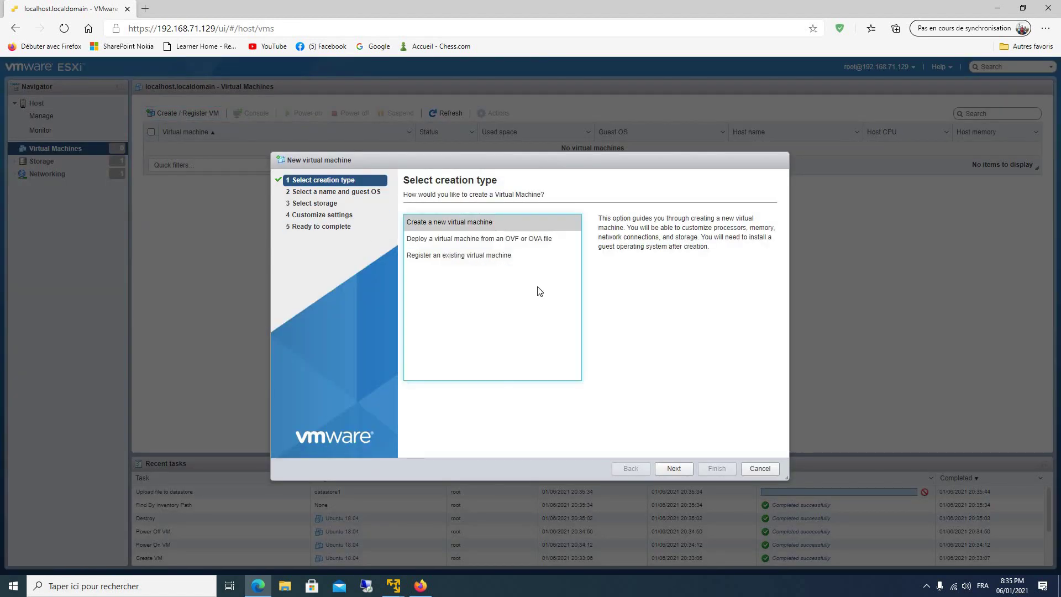
left_click(683, 469)
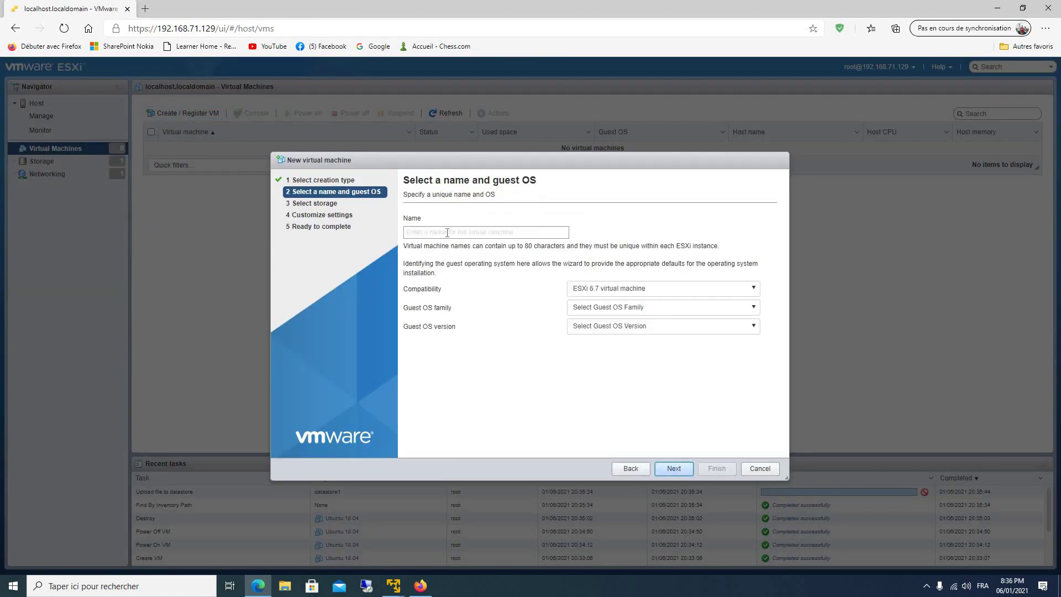
Name the VM 'Ubuntu server 18.04' with guest OS Linux, Ubuntu Linux (64-bit).
left_click(447, 232)
type("Ub")
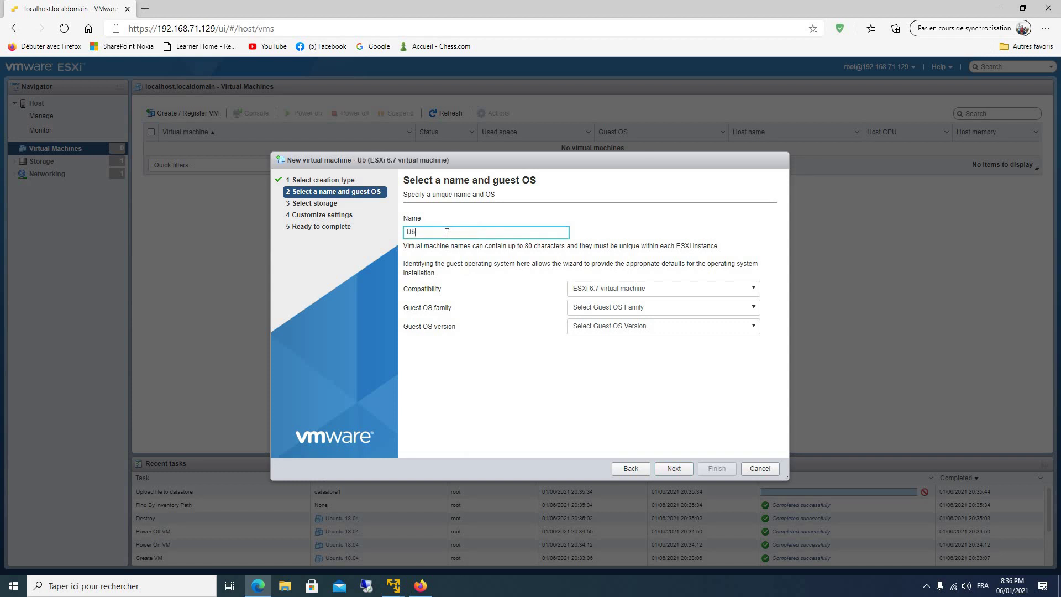
type("untu server 18.04")
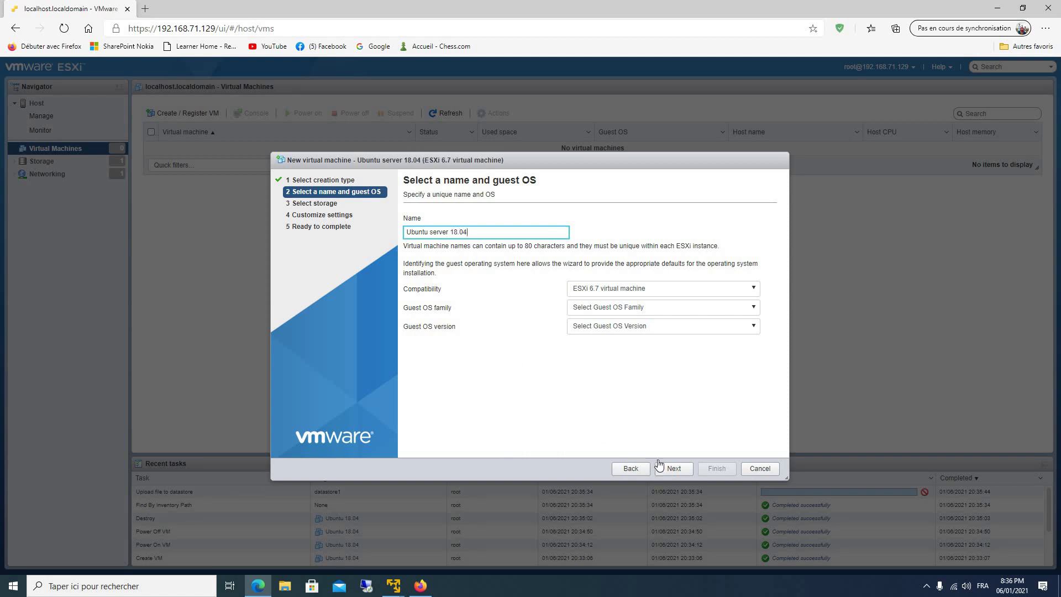
left_click(634, 307)
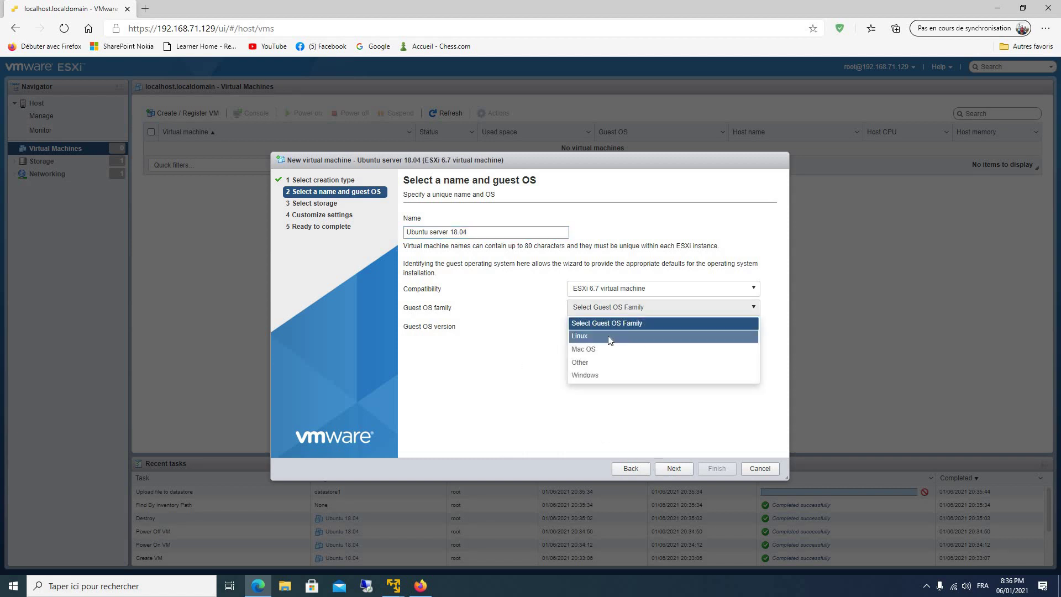
left_click(607, 336)
left_click(615, 329)
scroll(622, 386, "down", 2)
scroll(621, 386, "down", 10)
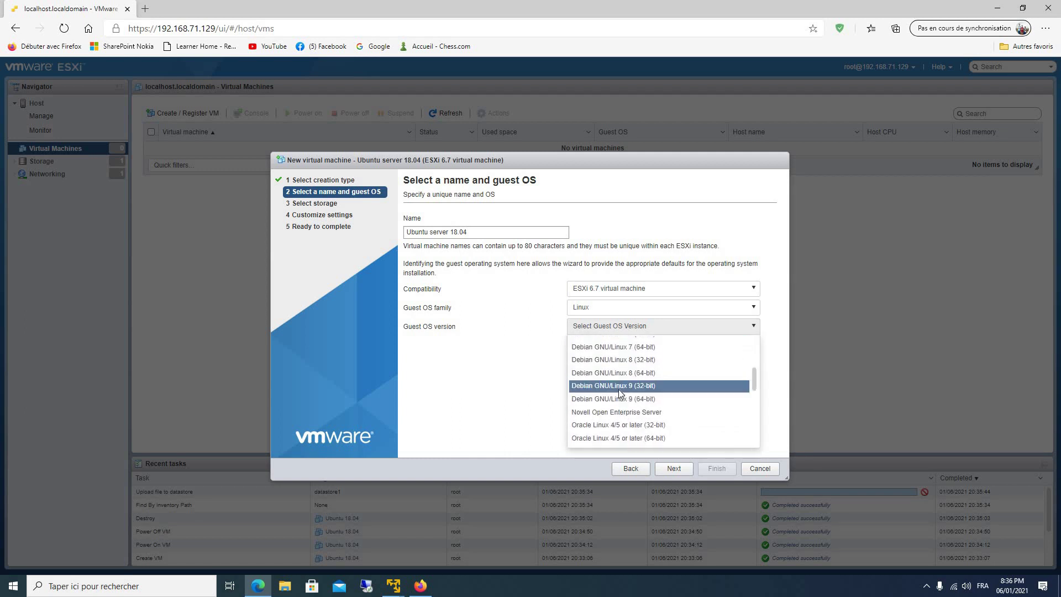
scroll(619, 394, "down", 5)
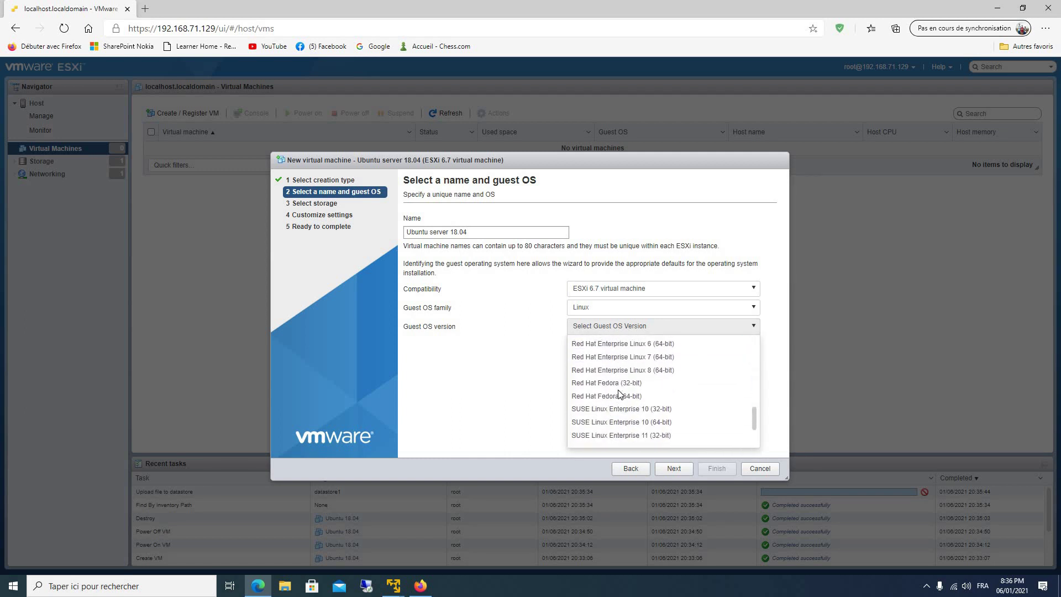
left_click(619, 427)
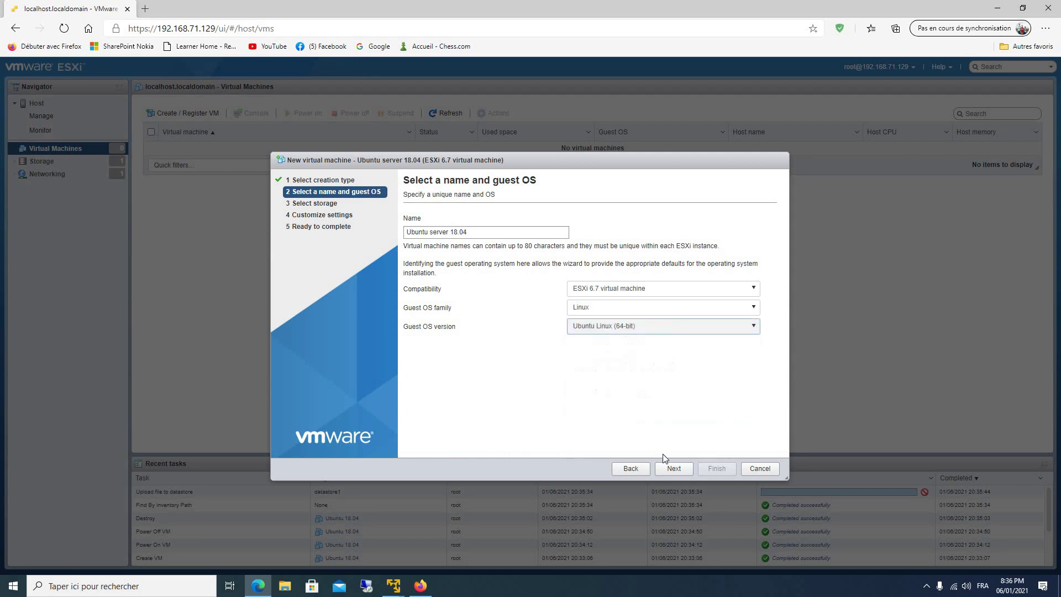
left_click(674, 468)
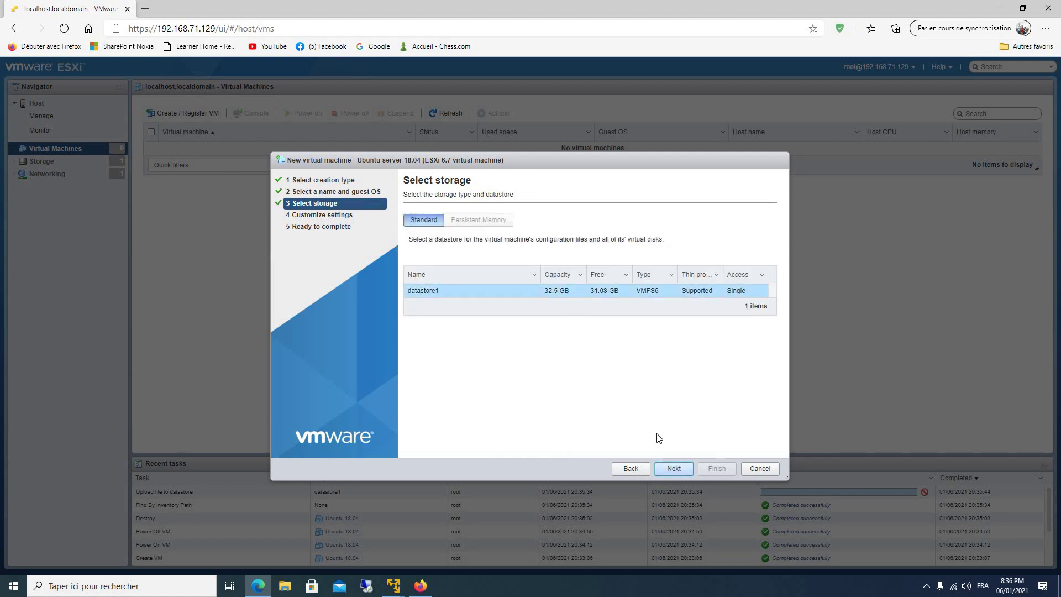
Keep datastore1 and set the CD/DVD drive to datastore ISO ubuntu-18.04.5-live-server-amd64.iso.
left_click(672, 474)
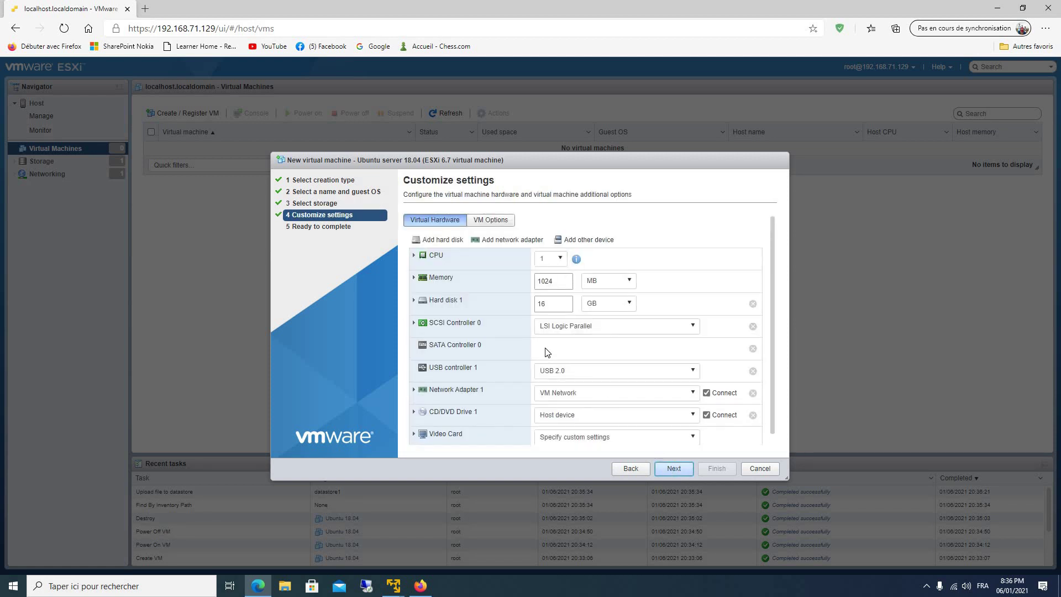
scroll(499, 342, "down", 1)
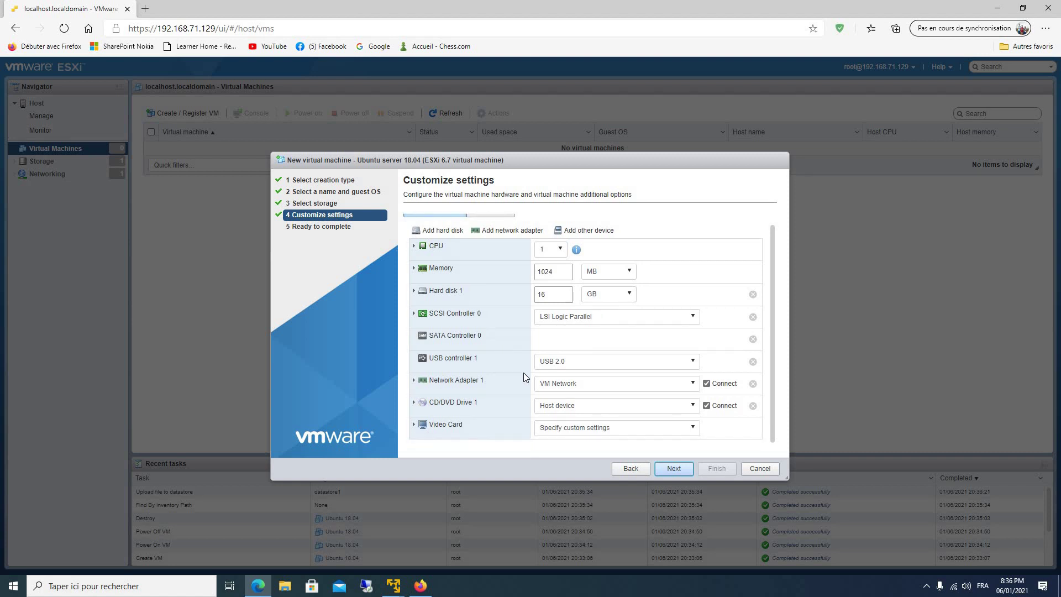
left_click(577, 408)
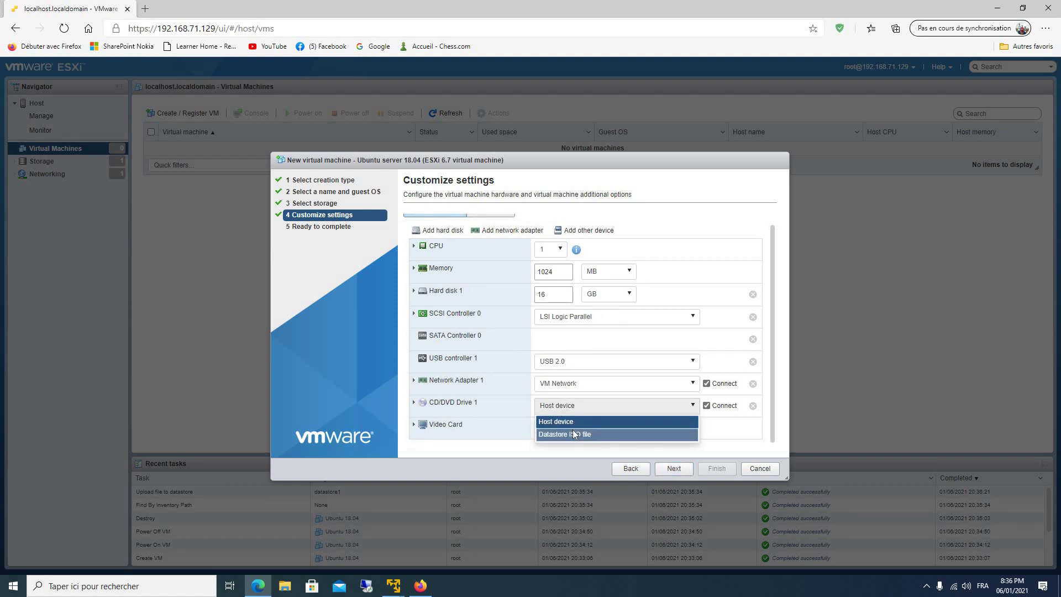
left_click(573, 431)
left_click(471, 251)
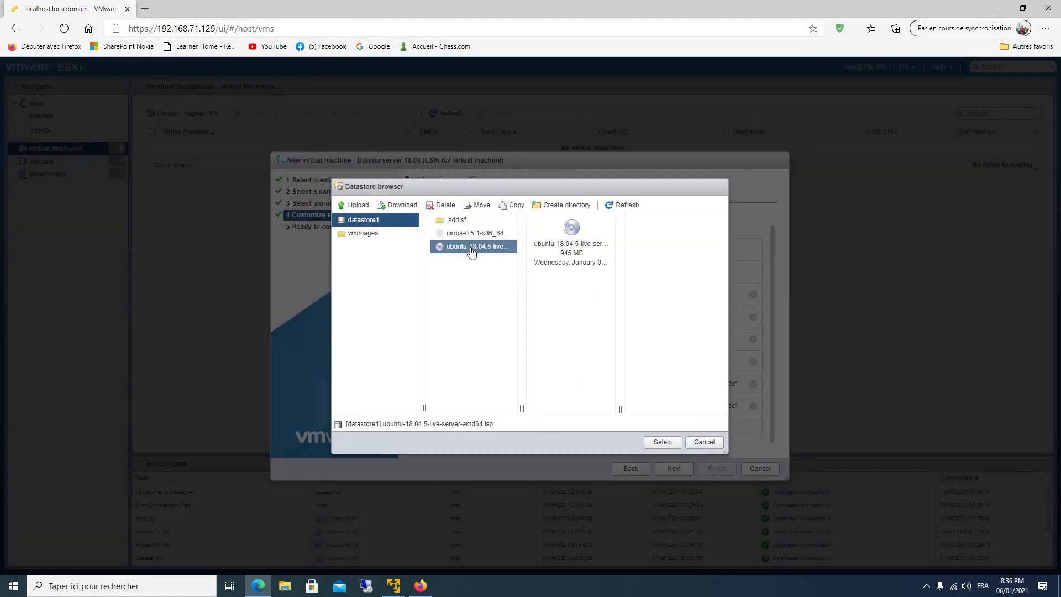
left_click(658, 442)
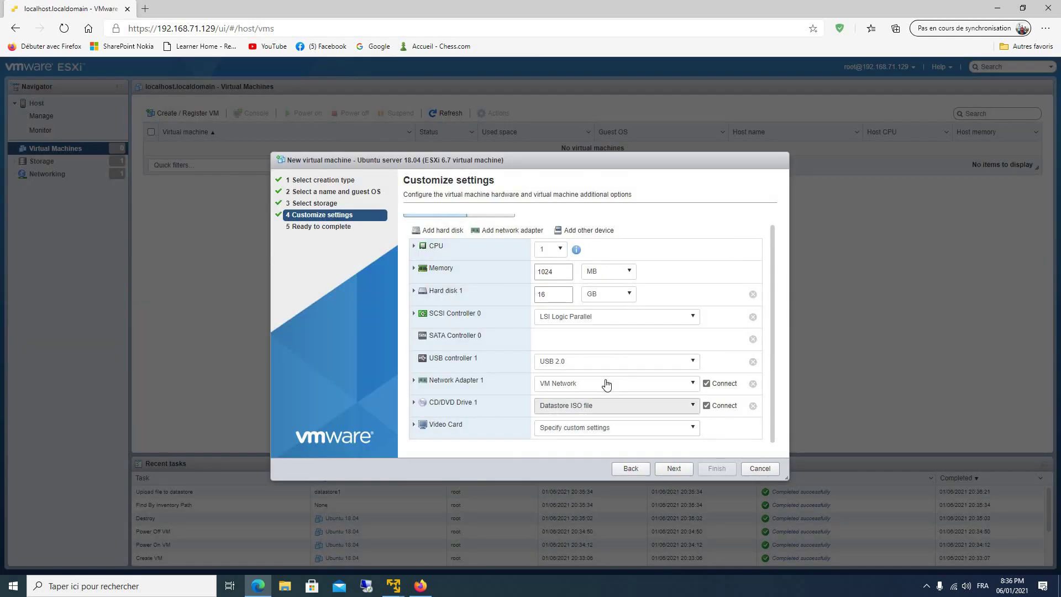
Give the VM 2 CPUs and 2048 MB memory, then review the Ready to complete summary.
left_click(549, 249)
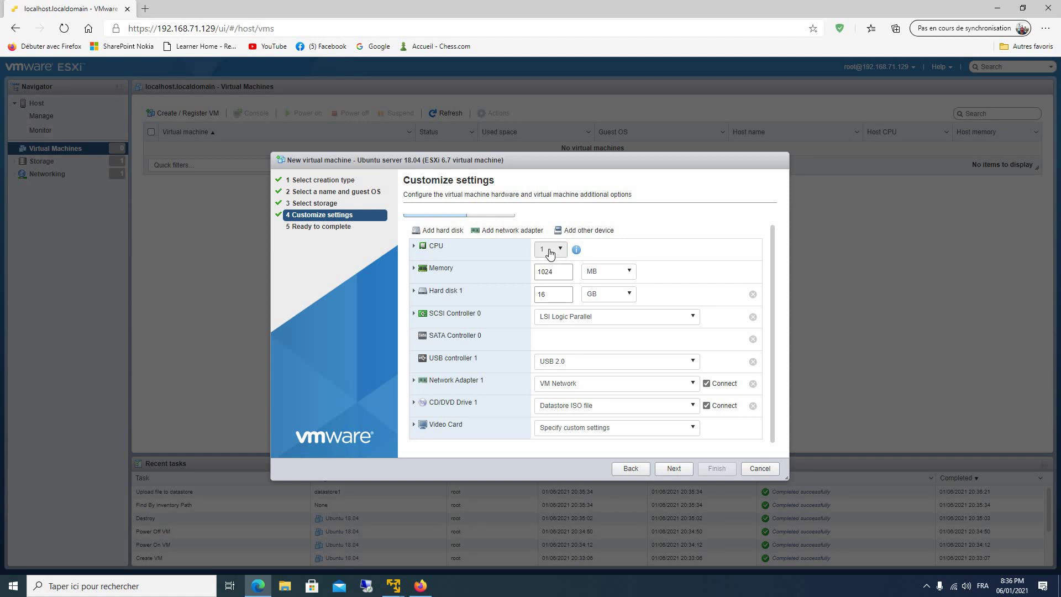
left_click(550, 279)
left_click_drag(551, 272, 529, 276)
type("2048")
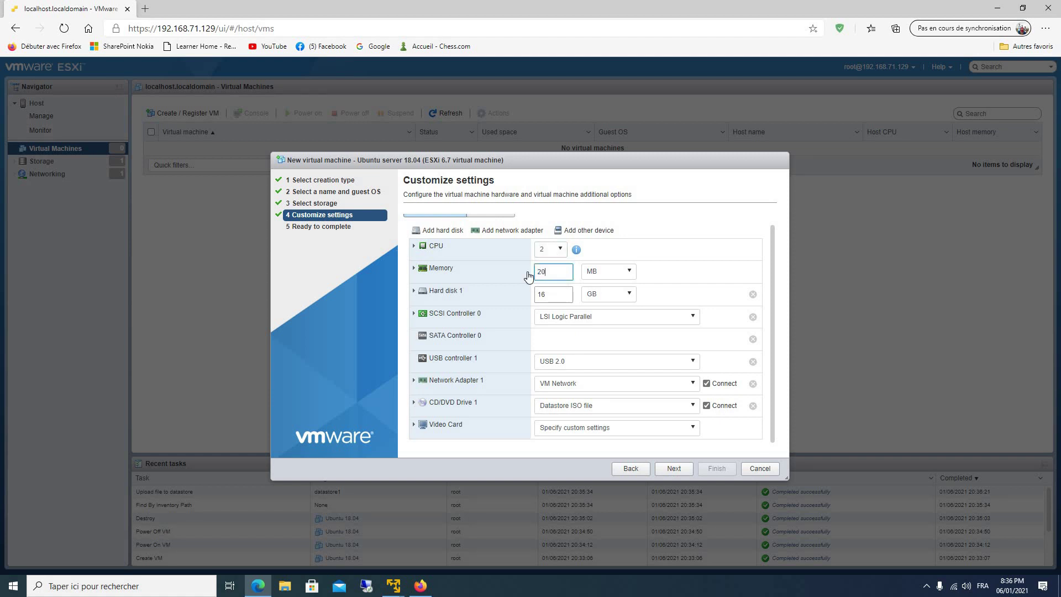
left_click(672, 476)
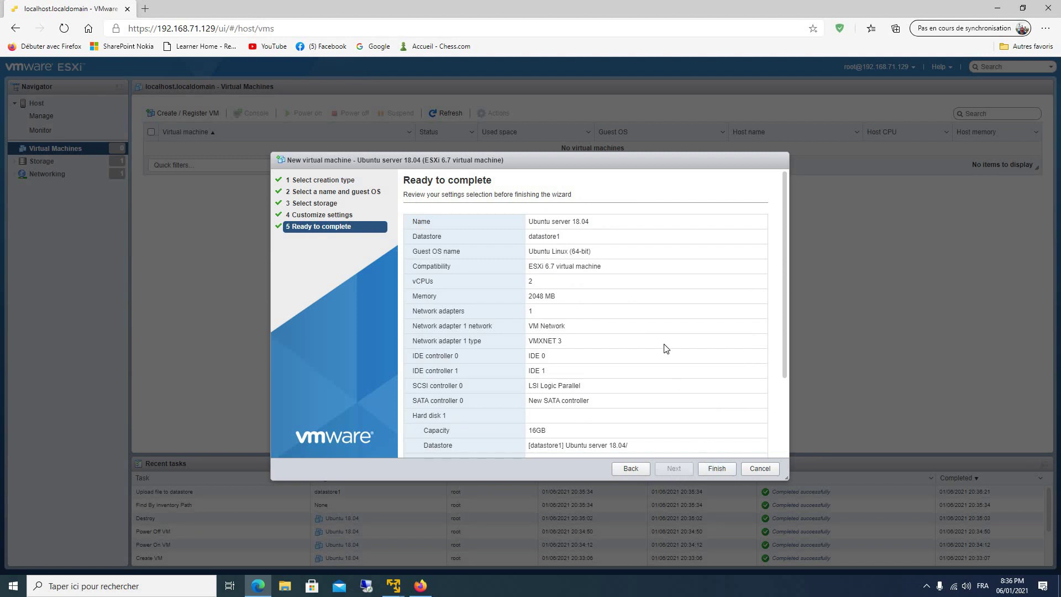
scroll(666, 348, "down", 3)
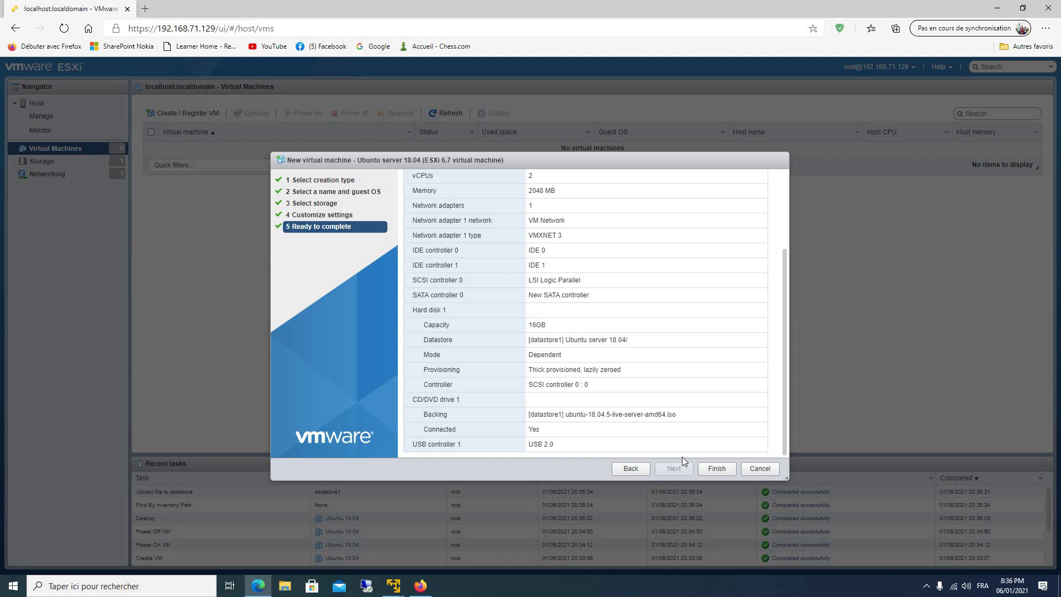
Finish creating the Ubuntu server 18.04 VM, open its page and power it on.
left_click(716, 469)
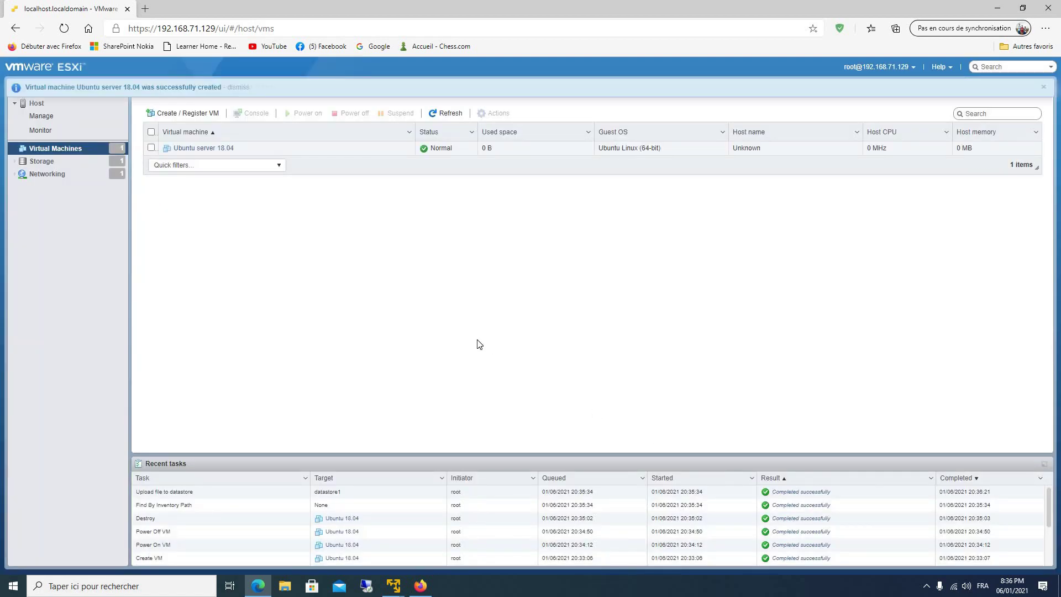
left_click(185, 153)
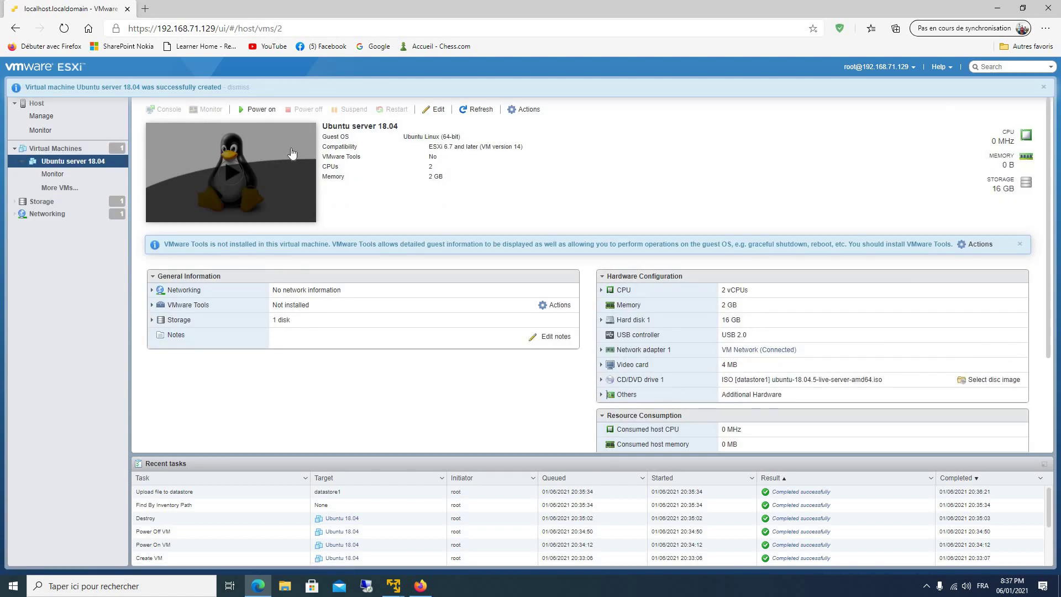
left_click(253, 109)
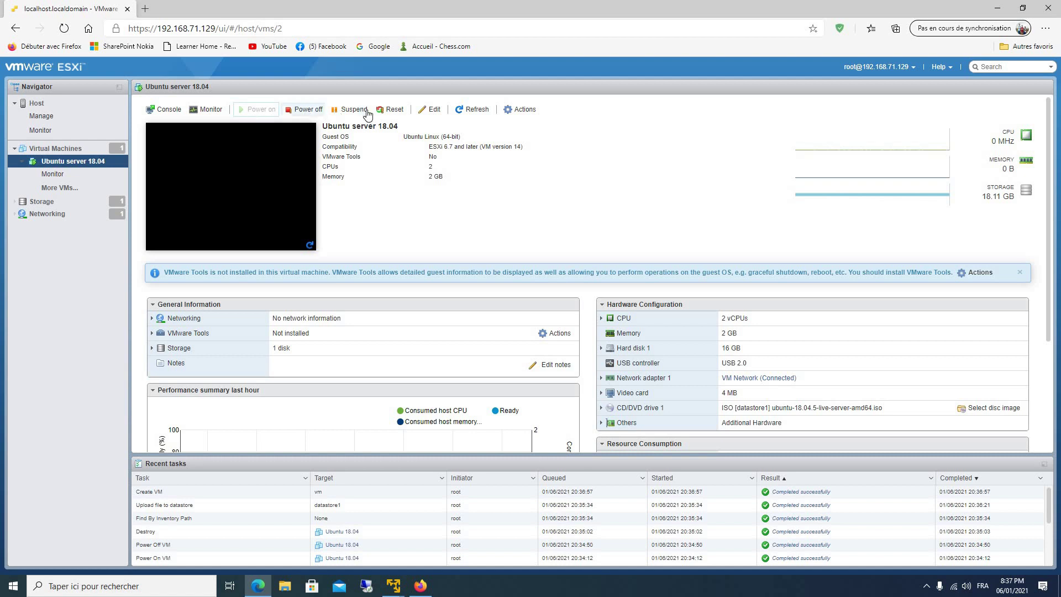
Open the Ubuntu server 18.04 VM's console in the browser.
left_click(169, 114)
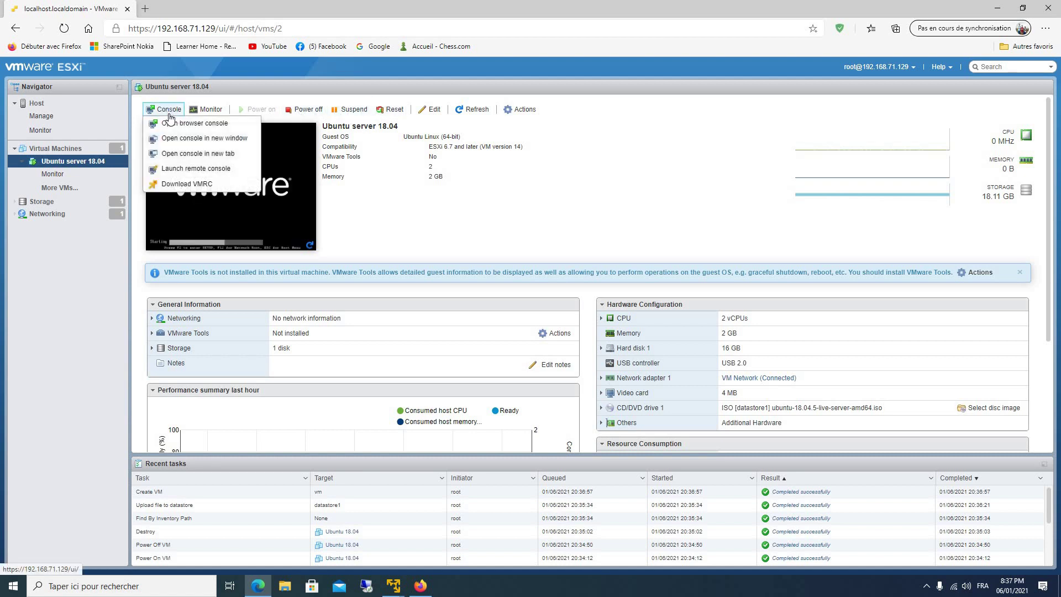
left_click(171, 123)
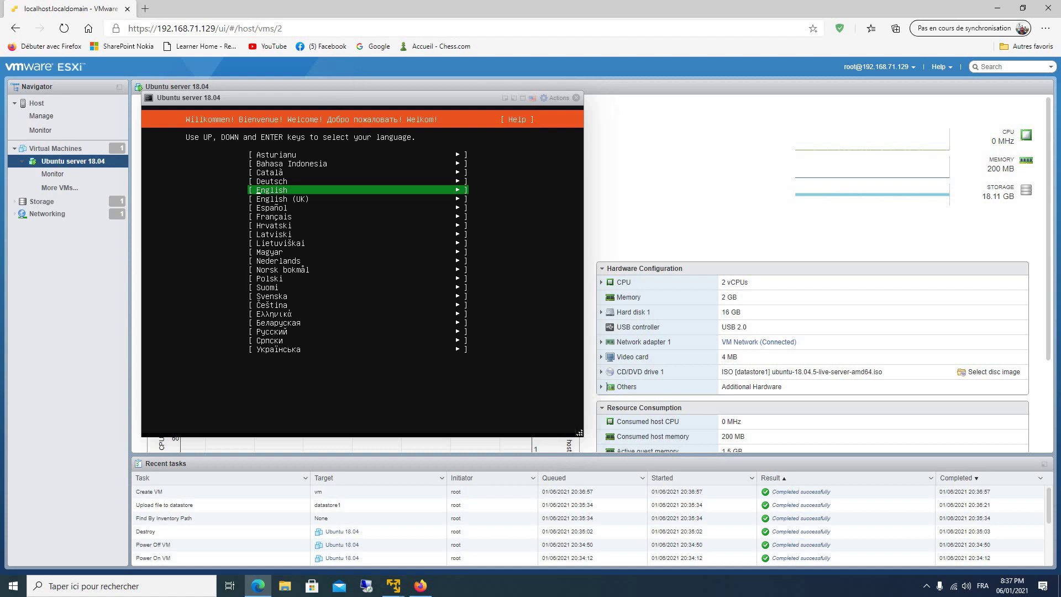
Choose English, continue without updating the installer, and keep the English (US) keyboard layout.
key("Return")
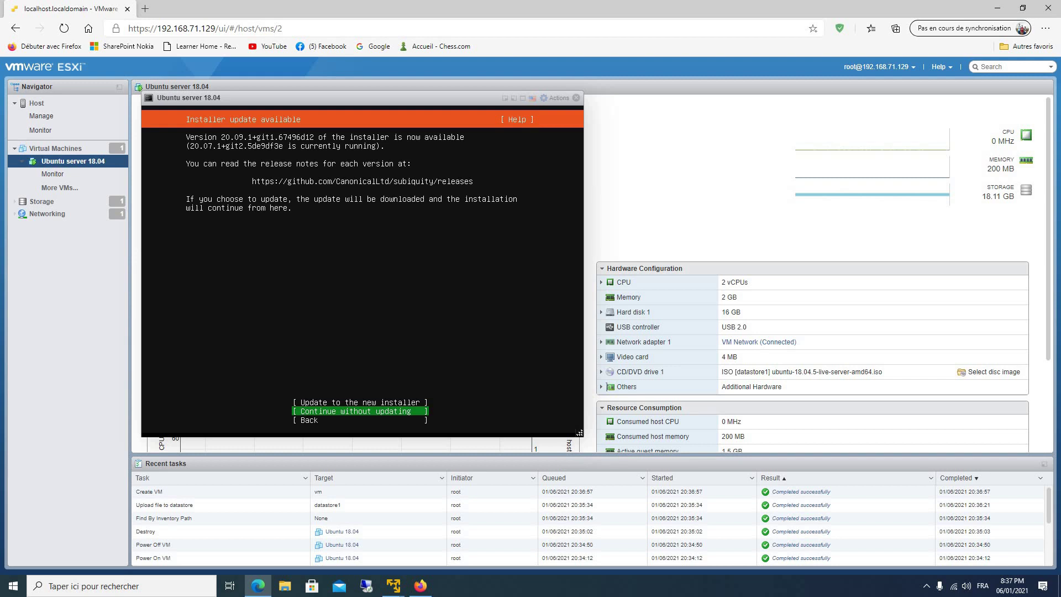
key("Return")
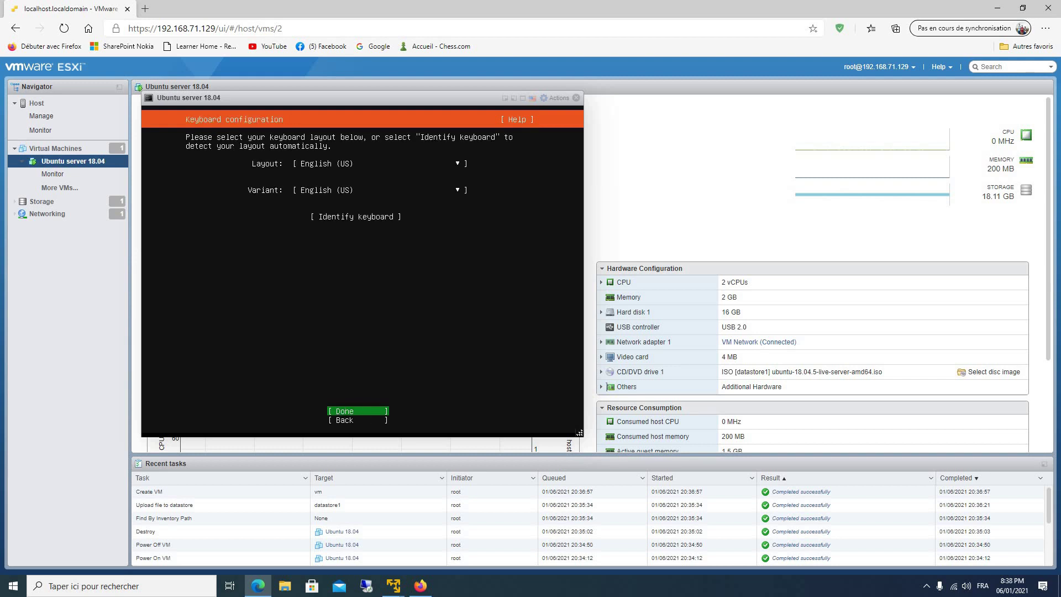
key("Return")
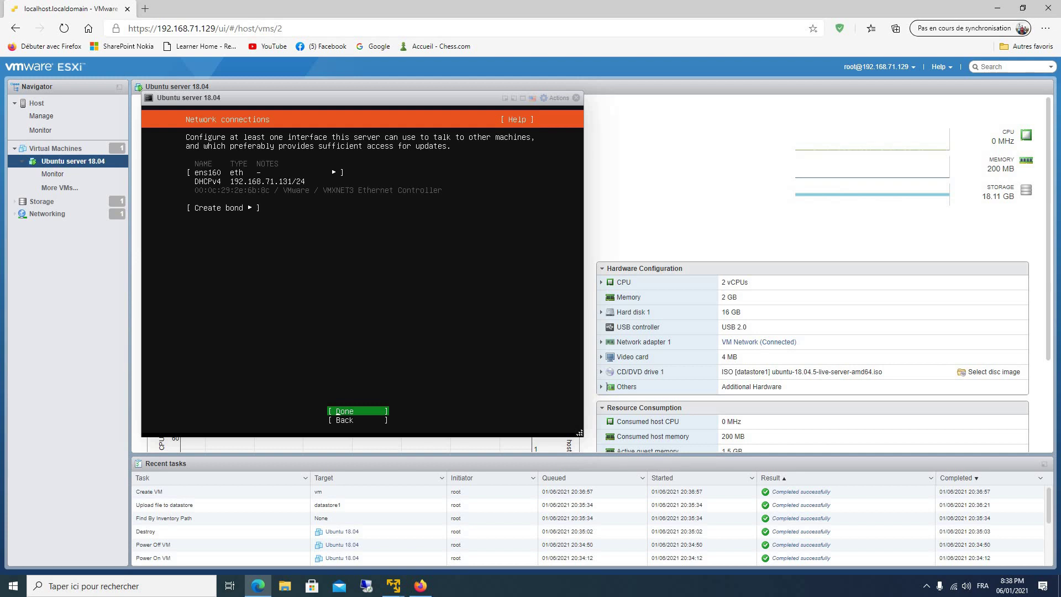
Accept the network settings, leave the proxy blank, and keep the default archive mirror.
key("Return")
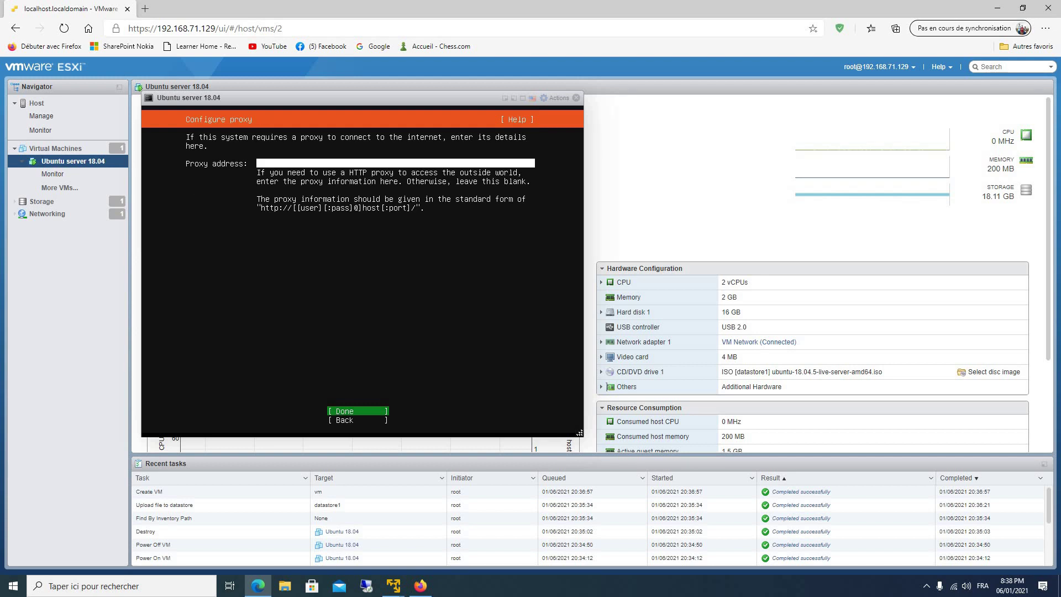
key("Down")
key("Return")
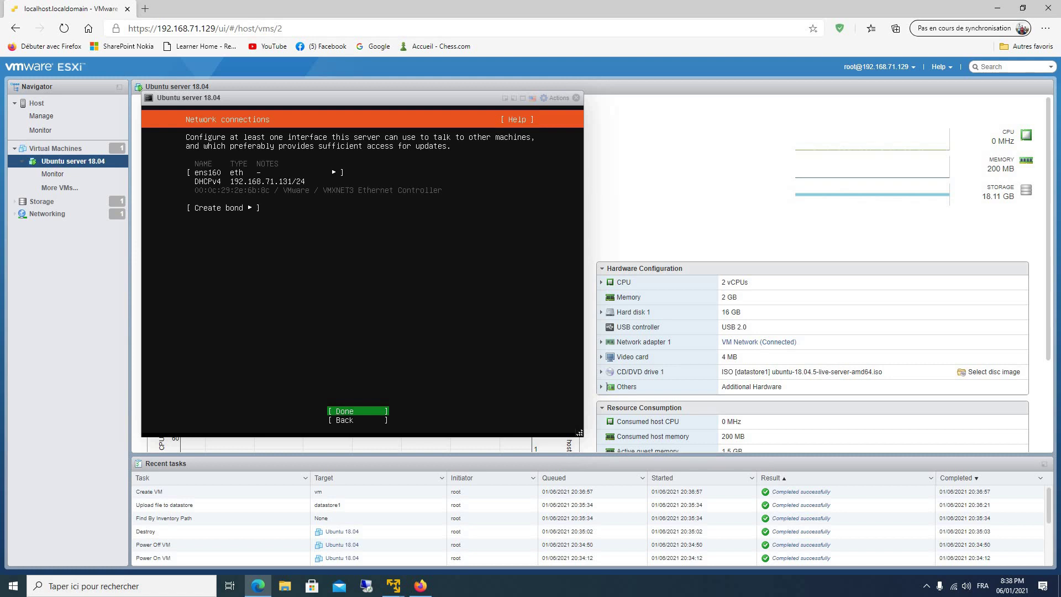
key("Return")
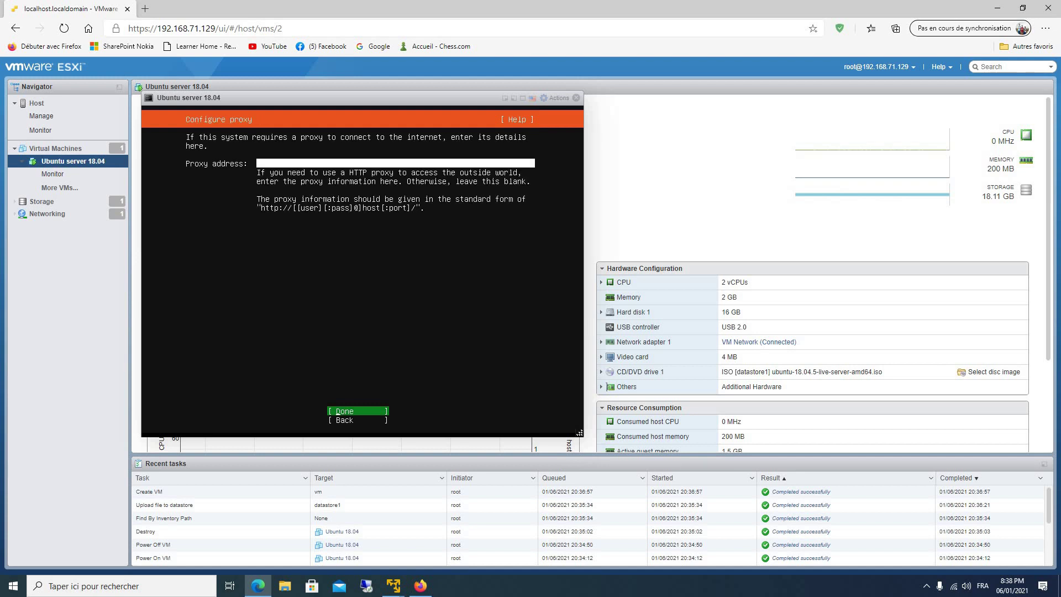
key("Return")
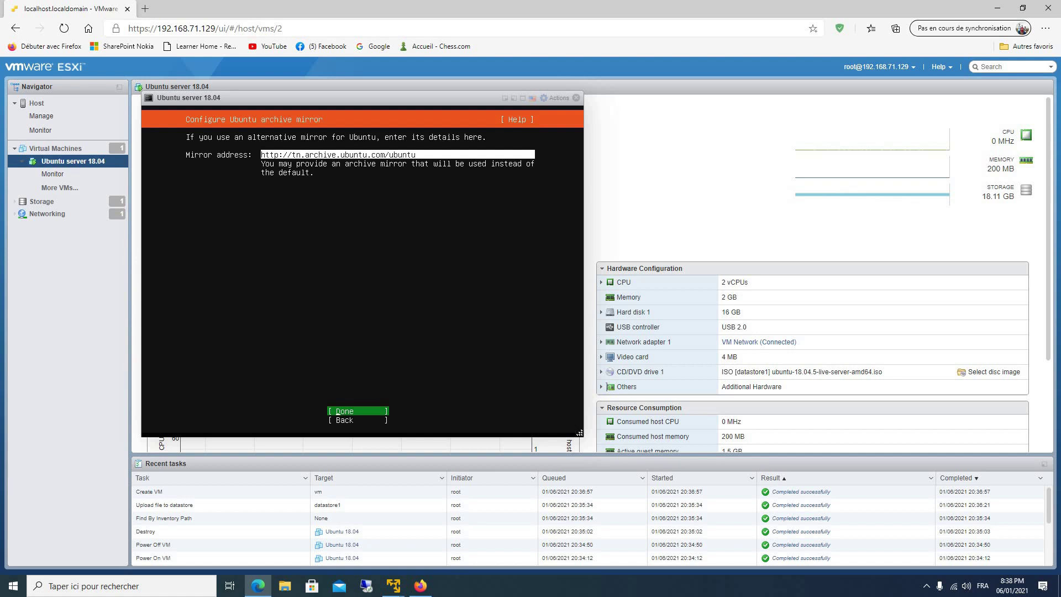
key("Return")
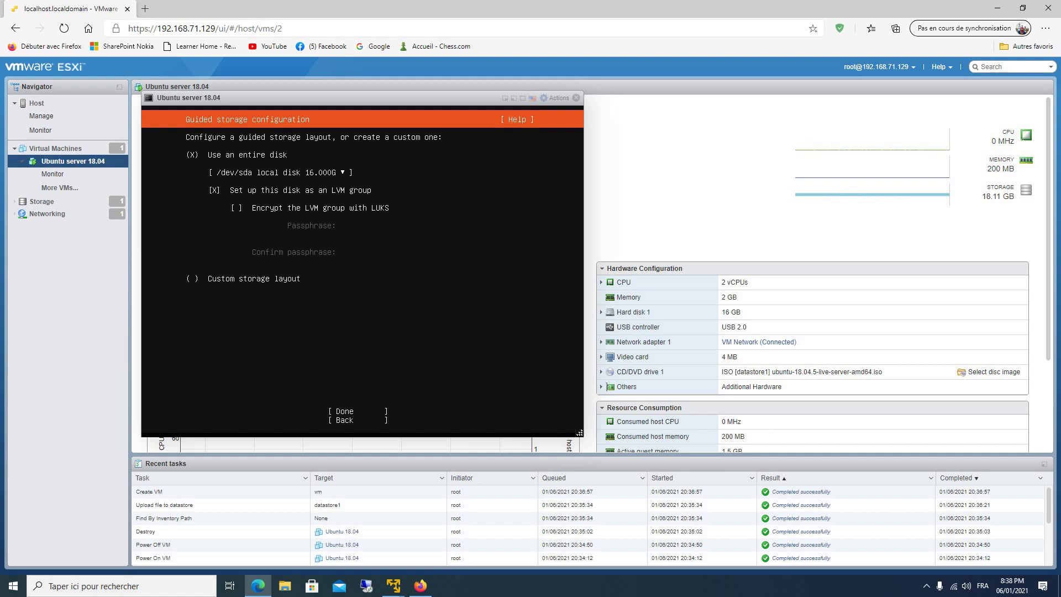
Use the entire 16 GB disk with LVM and confirm formatting the disk.
key("Down")
key("Down")
key("Down")
key("Return")
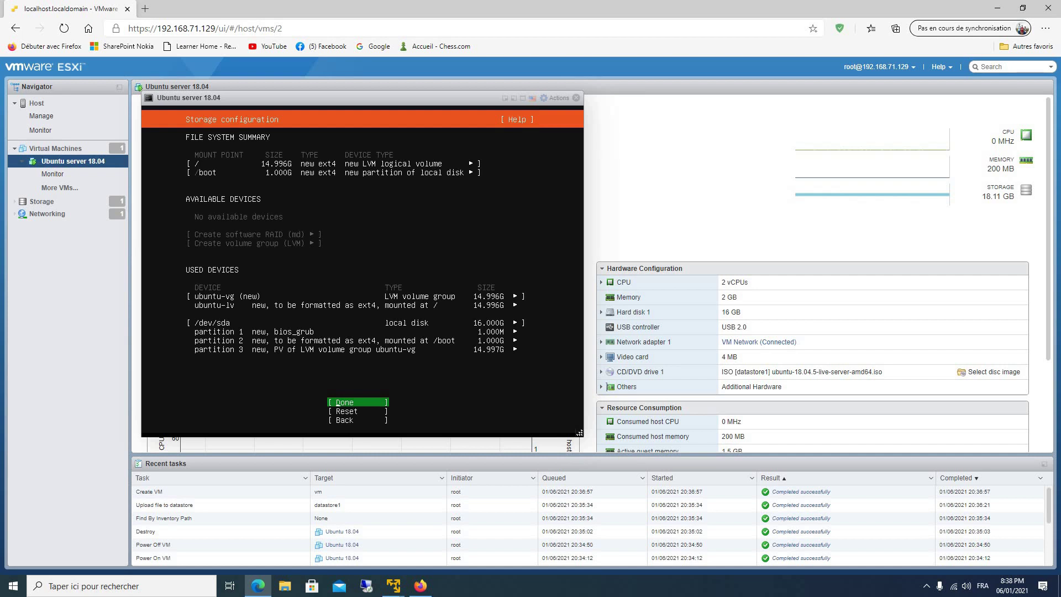
key("Return")
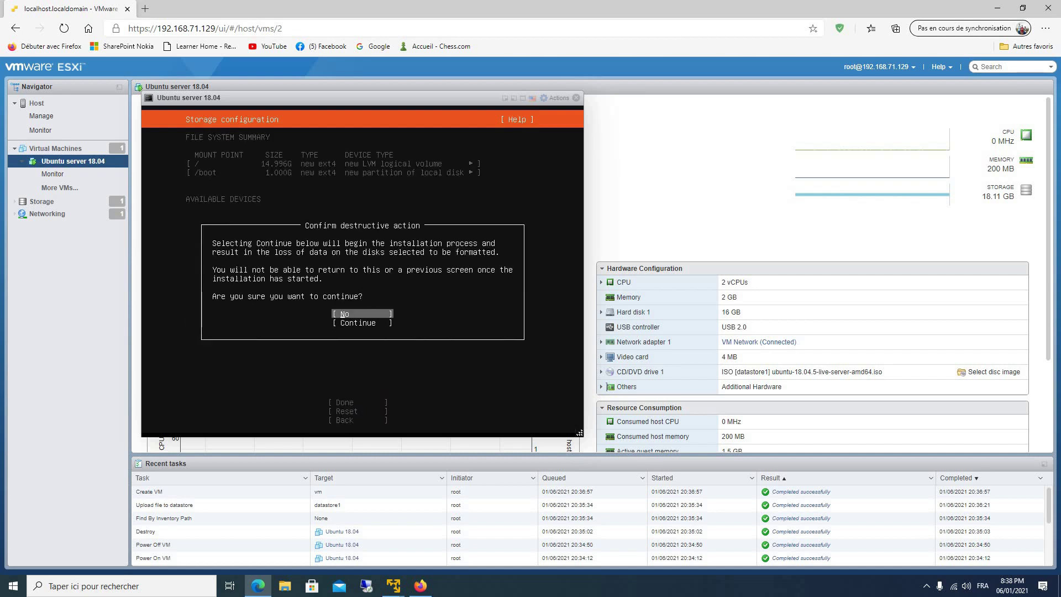
key("Down")
key("Return")
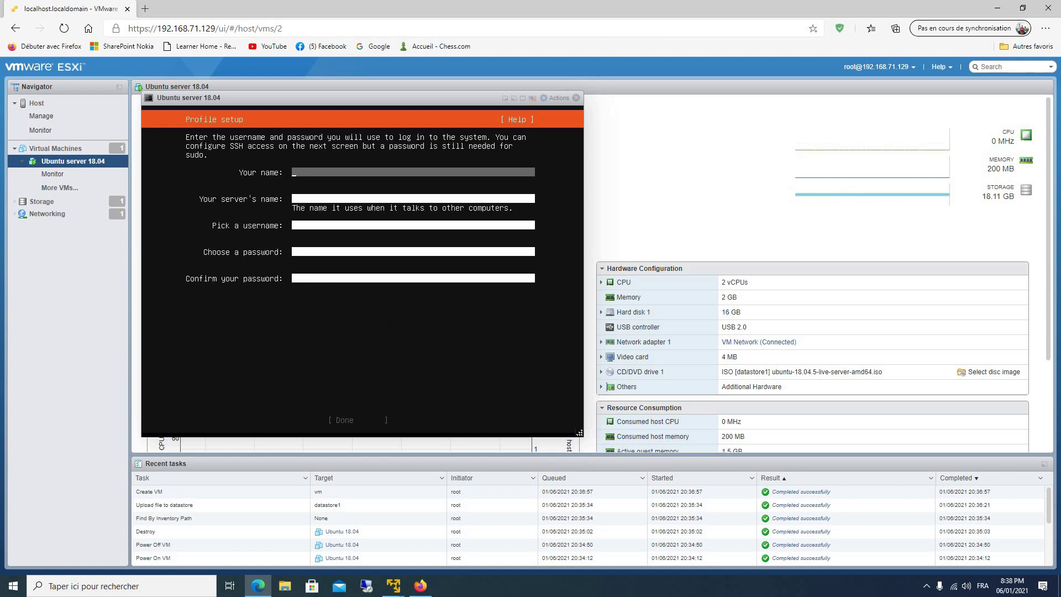
Fill in the profile with name admin, server name ubuntu, a username and confirmed password.
type("admin")
key("Tab")
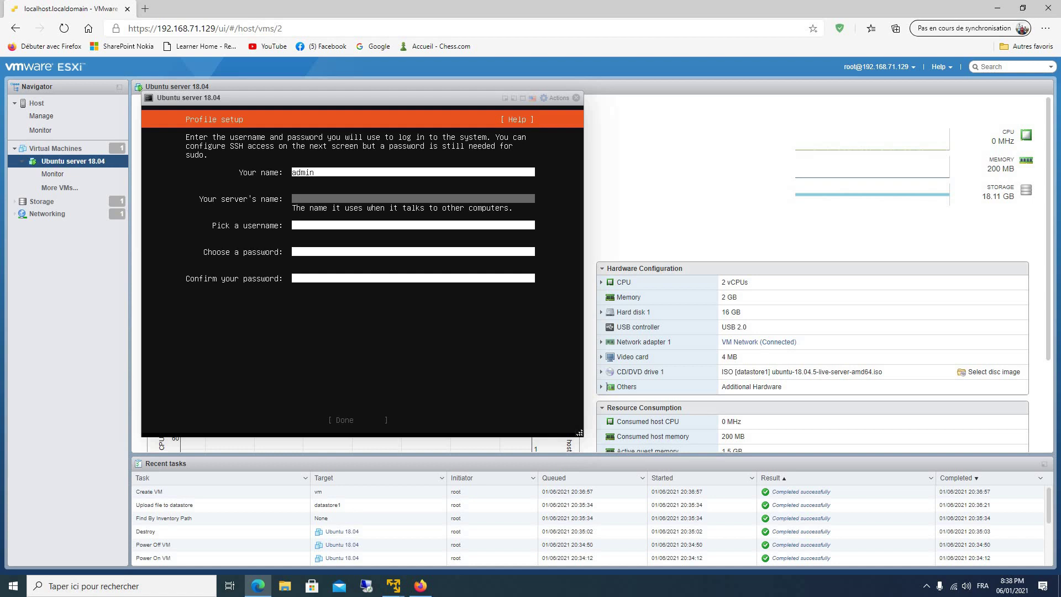
type("ubuntu")
key("Tab")
type("rhim")
key("Tab")
type("*******")
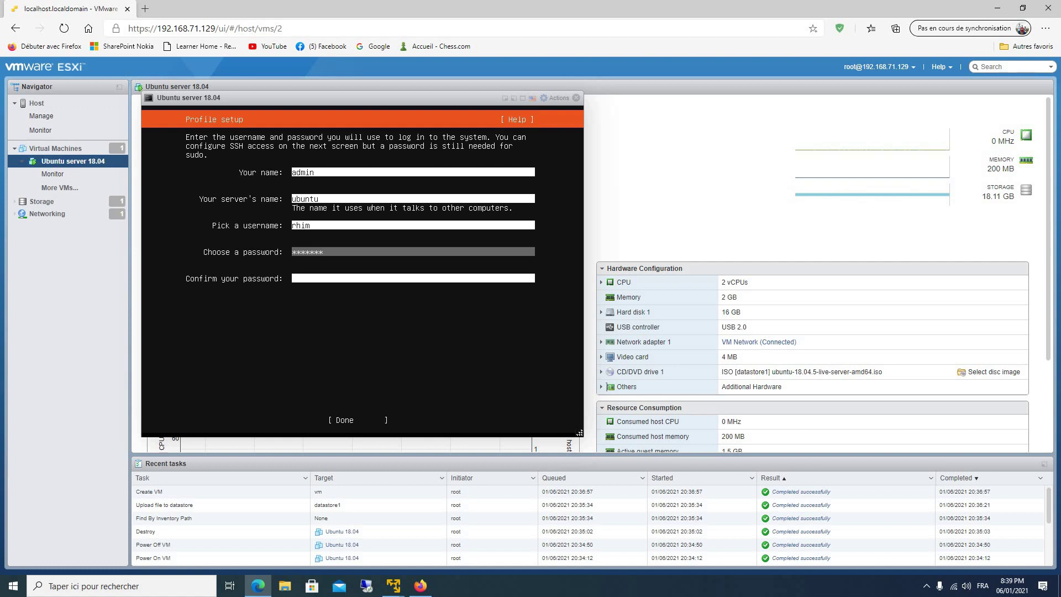
key("Tab")
type("***")
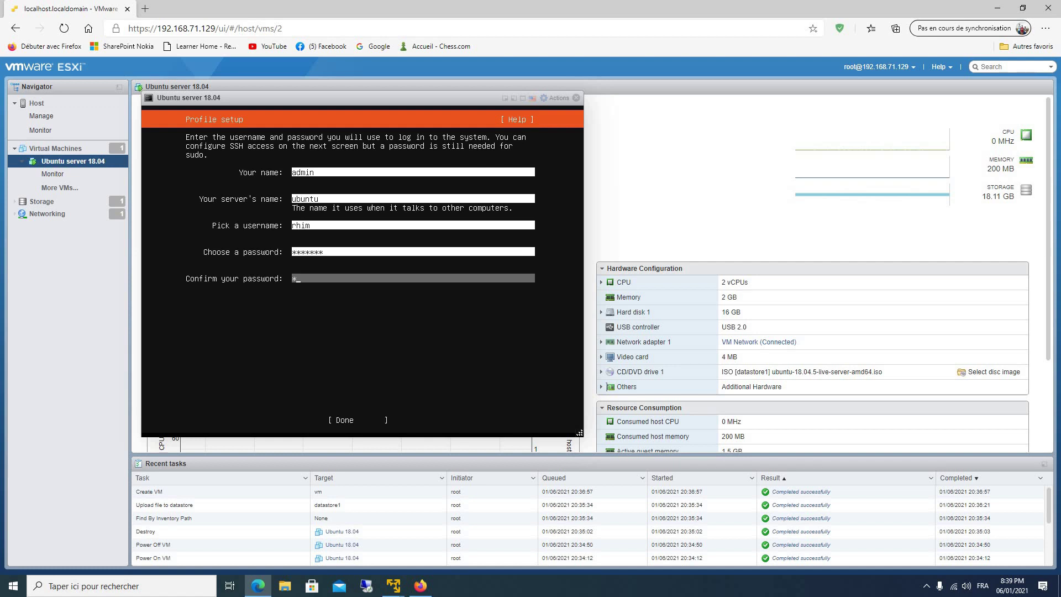
type("**")
key("Tab")
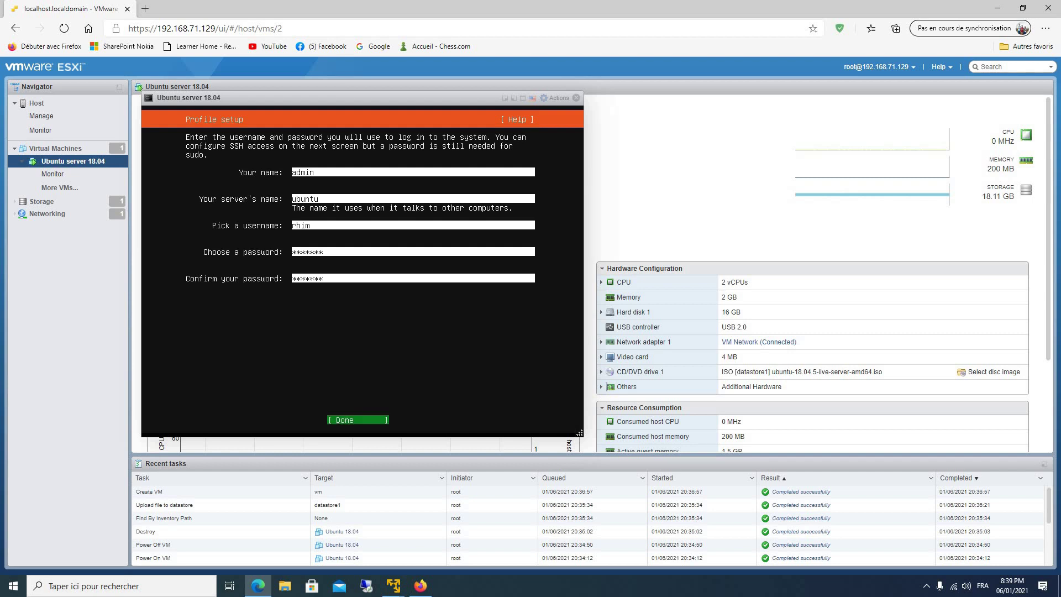
key("Return")
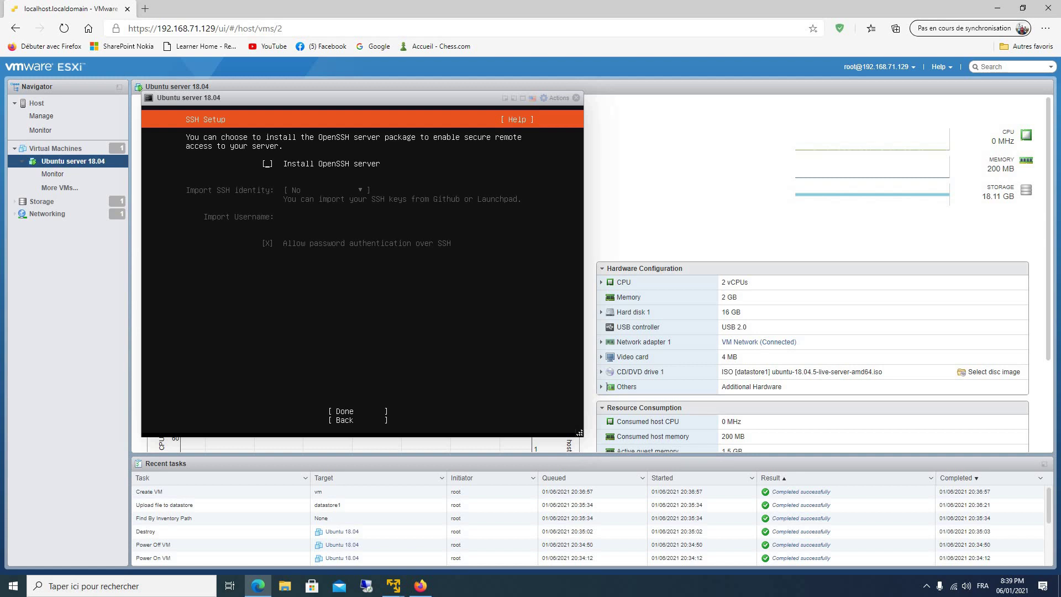
Tick Install OpenSSH server, choose no featured server snaps, and start the installation.
key("space")
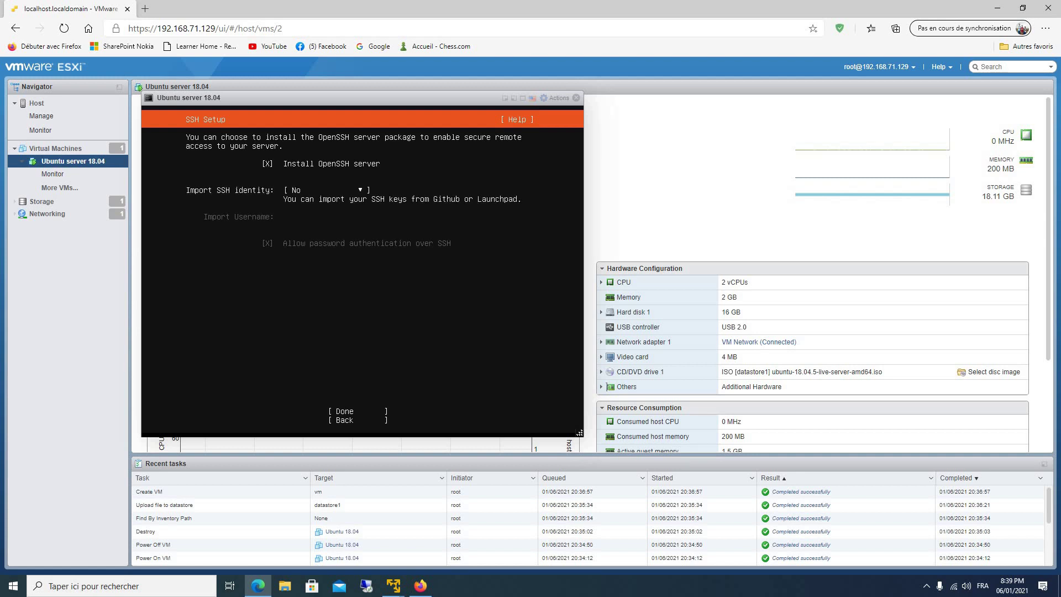
key("Tab")
key("Tab")
key("Return")
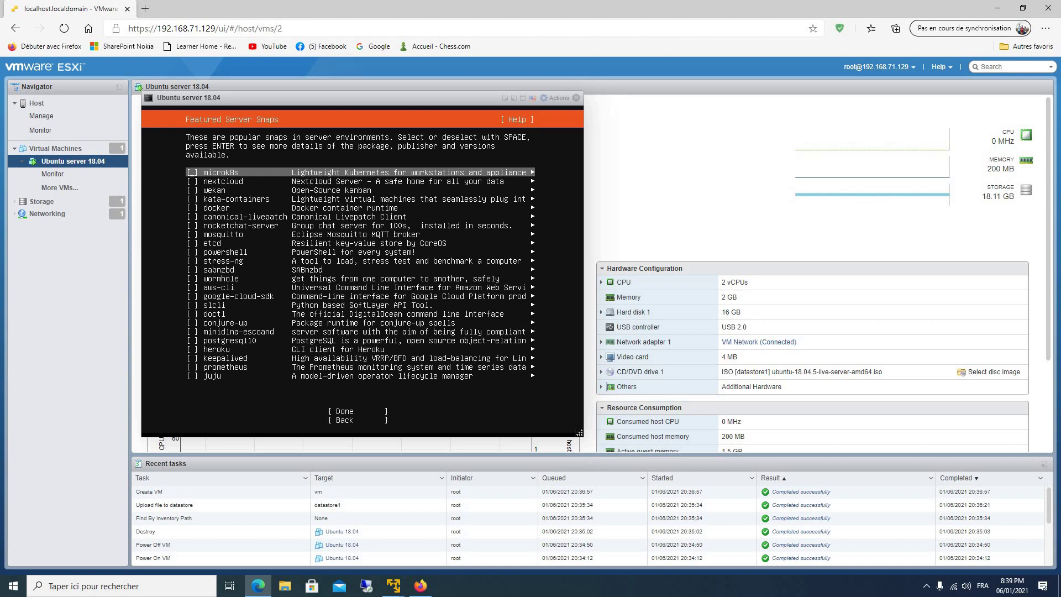
key("Tab")
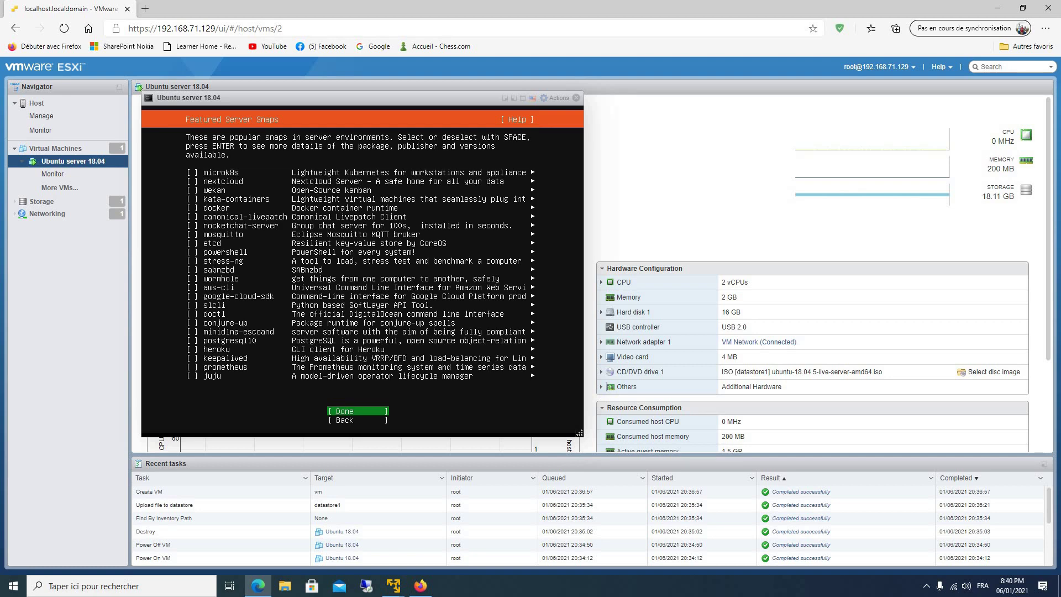
key("Return")
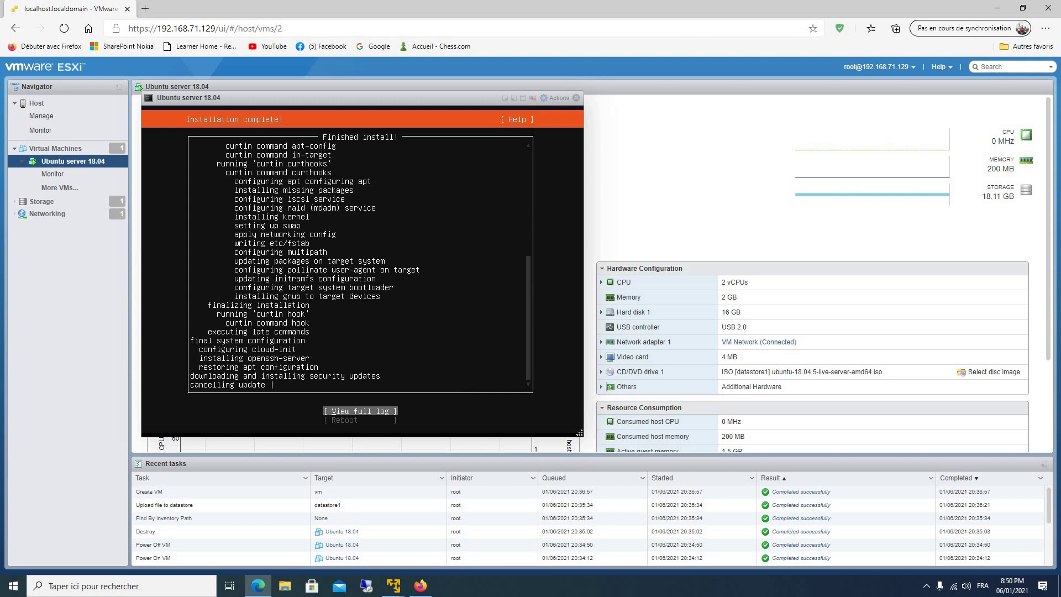
Reboot the installed system and switch the VM's CD/DVD drive to Host device, saving the settings.
key("Return")
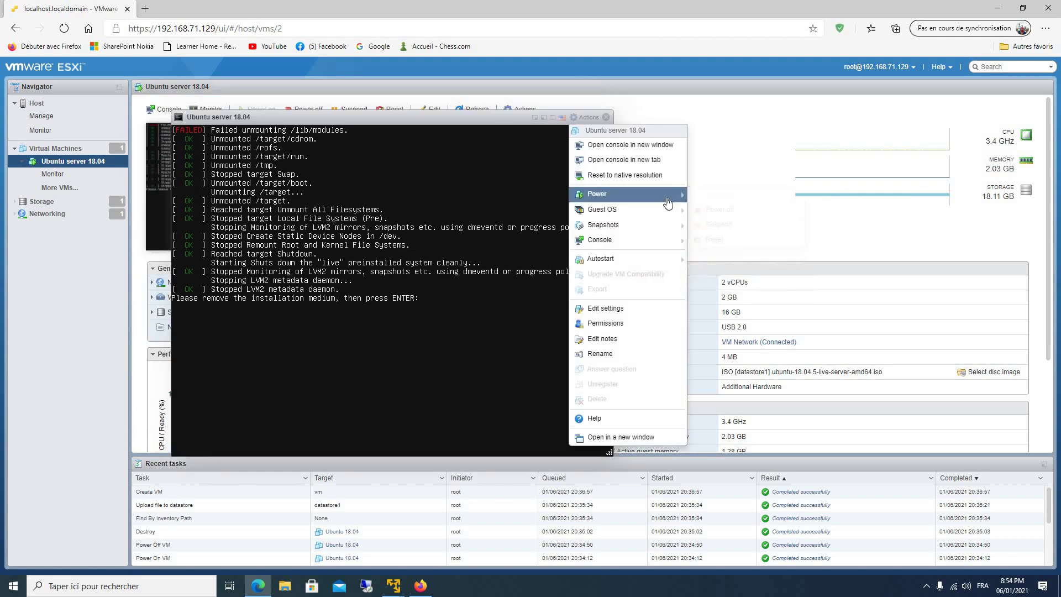
mouse_move(669, 198)
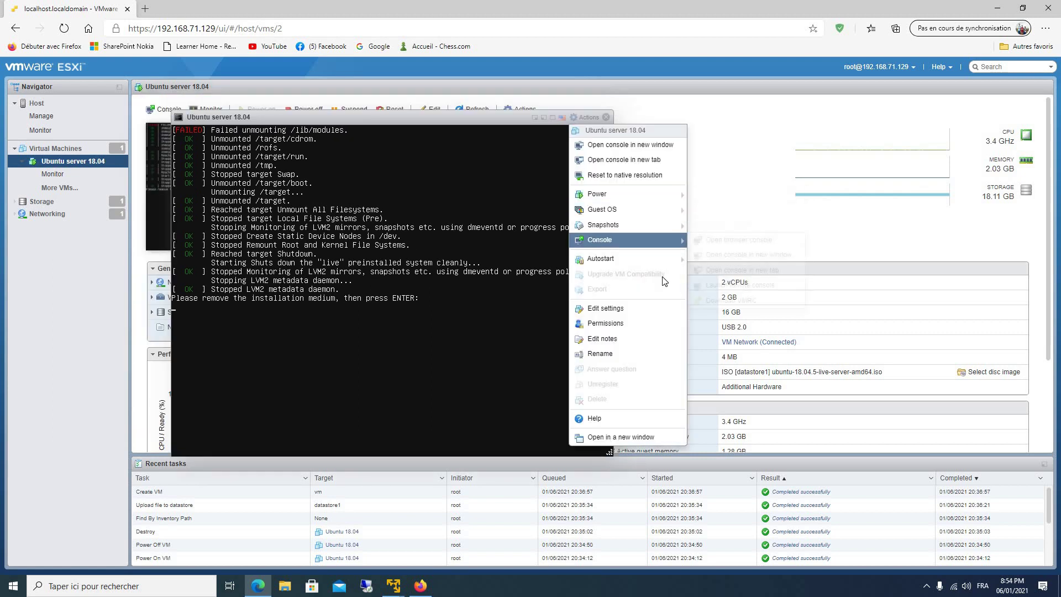
left_click(628, 315)
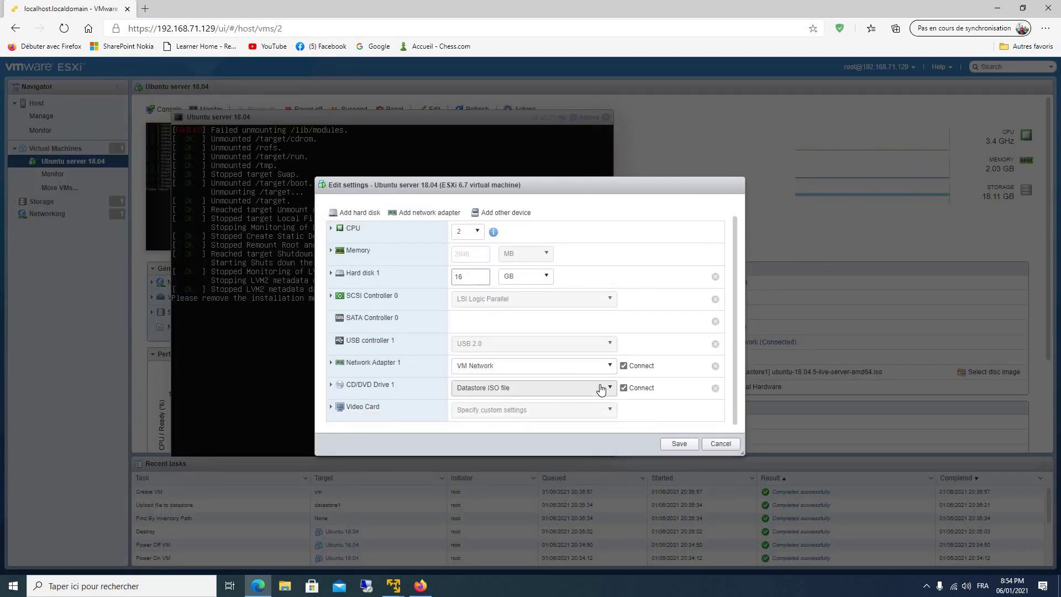
left_click(610, 390)
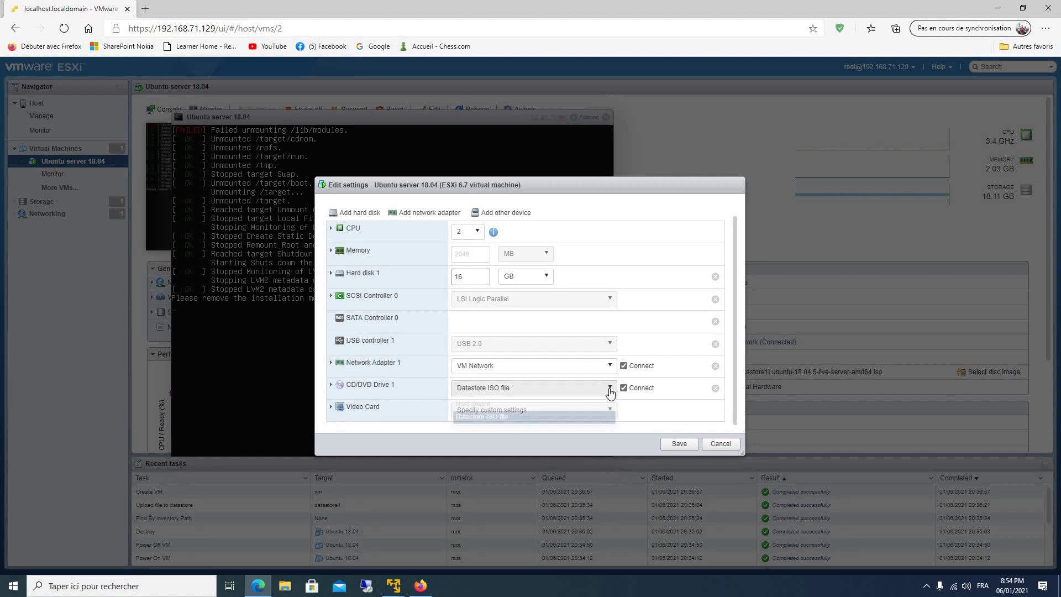
left_click(552, 404)
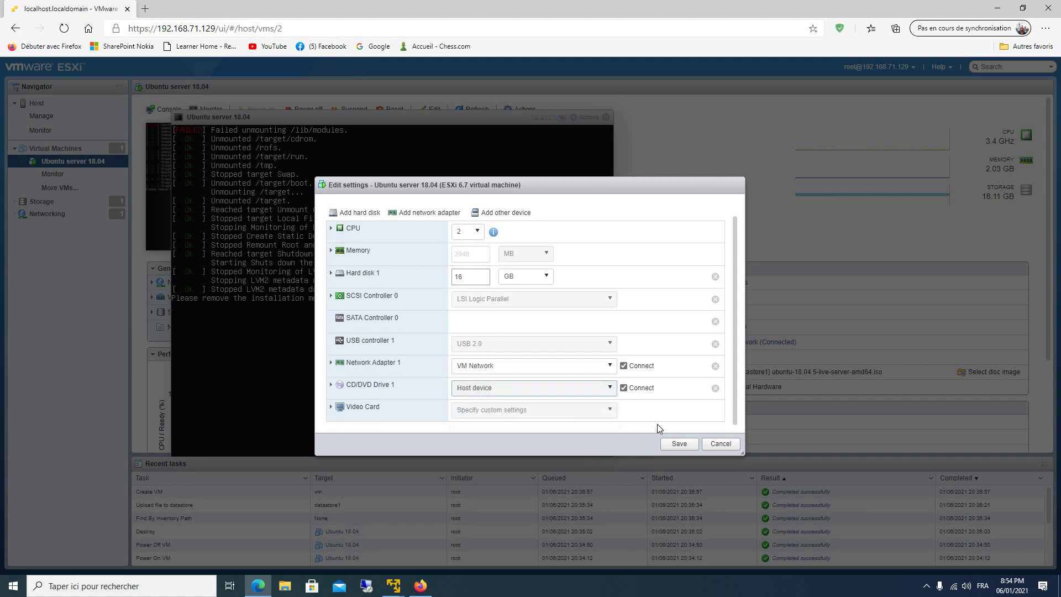
left_click(672, 445)
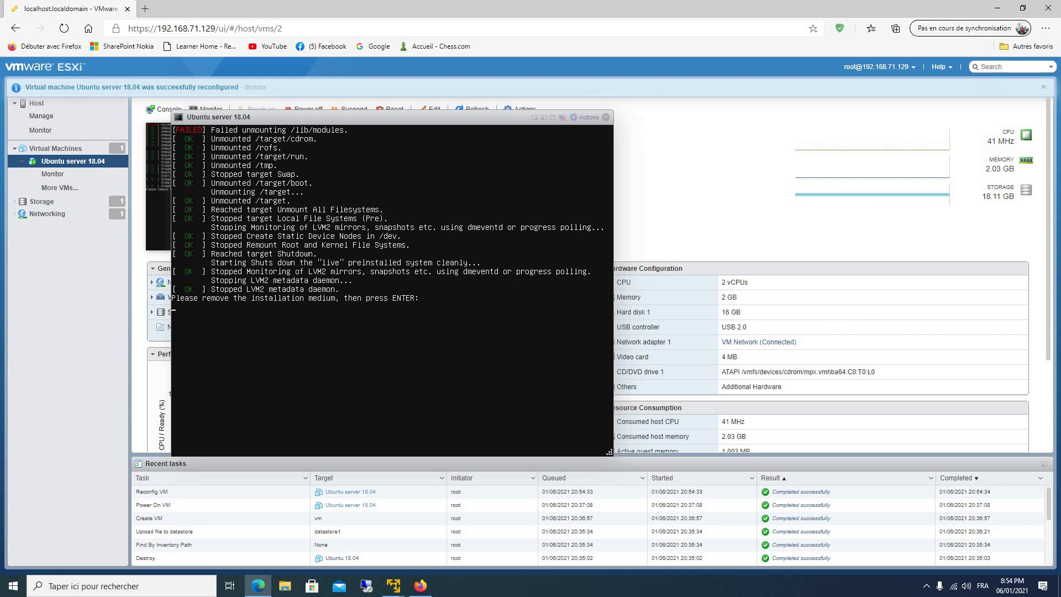
Let the VM reboot from disk and show its console full screen at the login prompt.
key("Return")
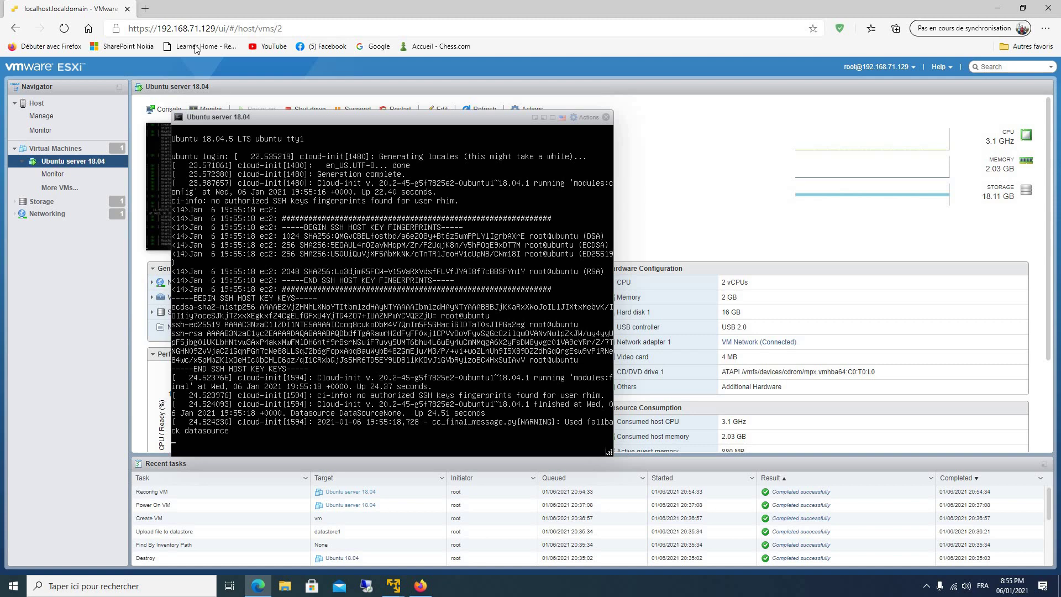
left_click(553, 119)
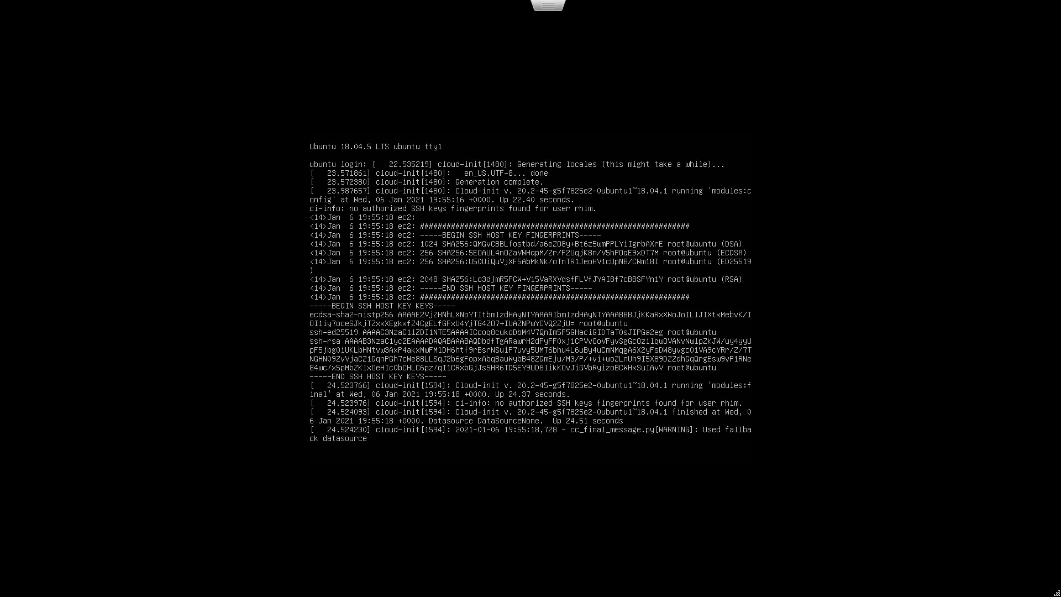
key("Return")
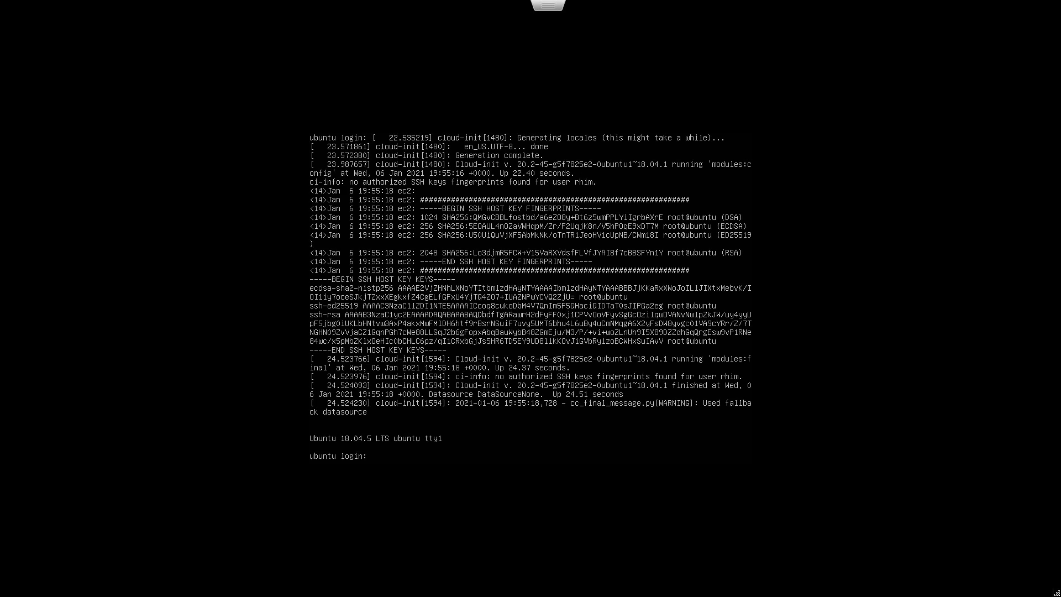
Start entering a user name at the ubuntu login prompt.
type("roo")
key("BackSpace")
key("BackSpace")
key("BackSpace")
key("BackSpace")
type("rh")
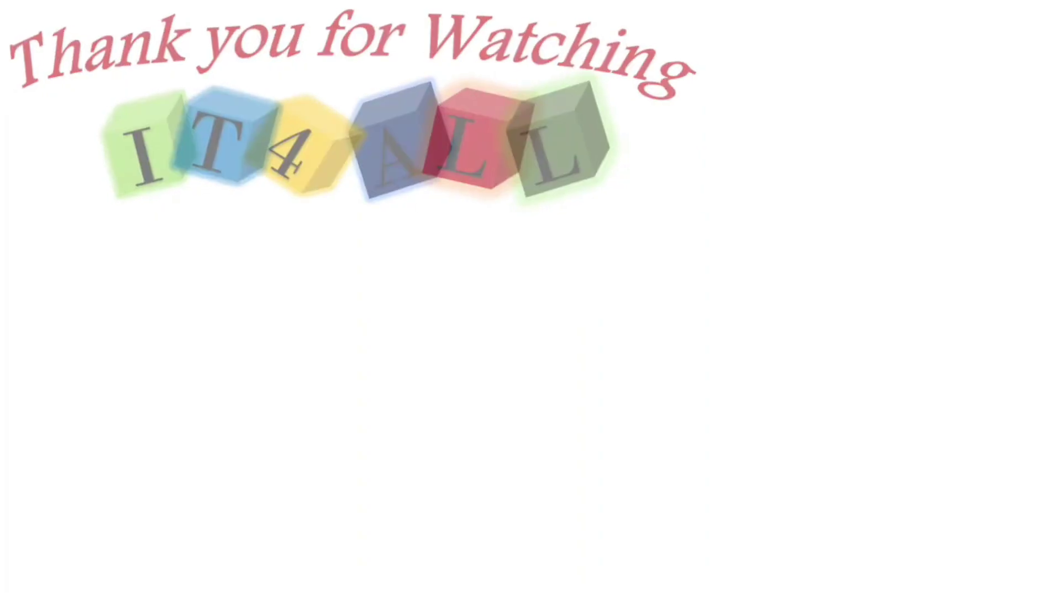